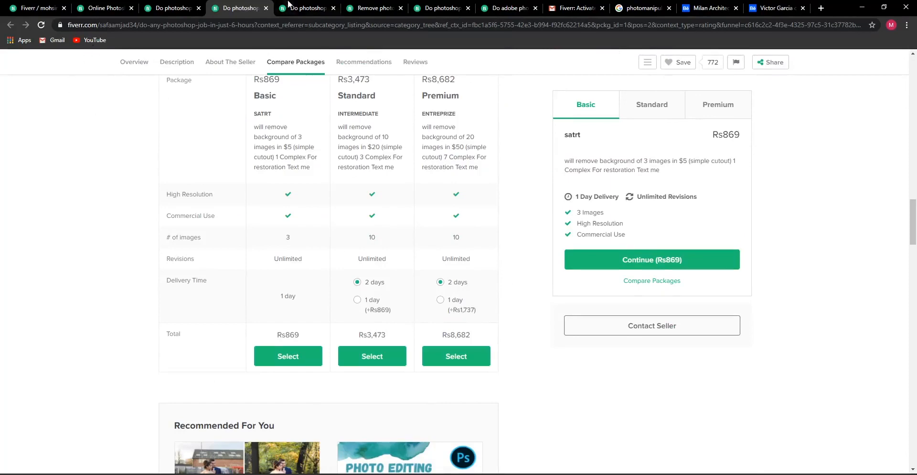
Examine the description and package comparison of the open Fiverr gig for Photoshop editing and image retouching
{"action": "left_click", "coordinate": [306, 8]}
{"action": "scroll", "coordinate": [374, 207], "scroll_direction": "down", "scroll_amount": 10}
{"action": "scroll", "coordinate": [375, 210], "scroll_direction": "down", "scroll_amount": 15}
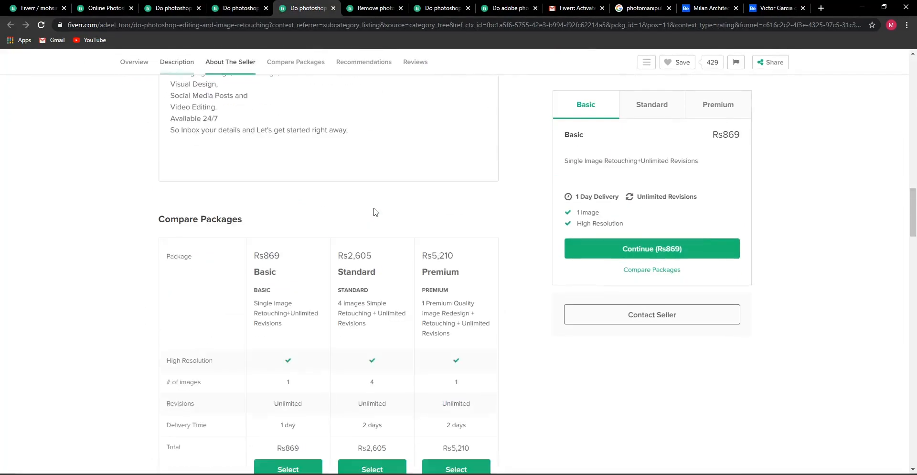
Close the four extra competitor gig pages, glance at the Photoshop Editing category listing, and return to the new gig form
{"action": "middle_click", "coordinate": [301, 8]}
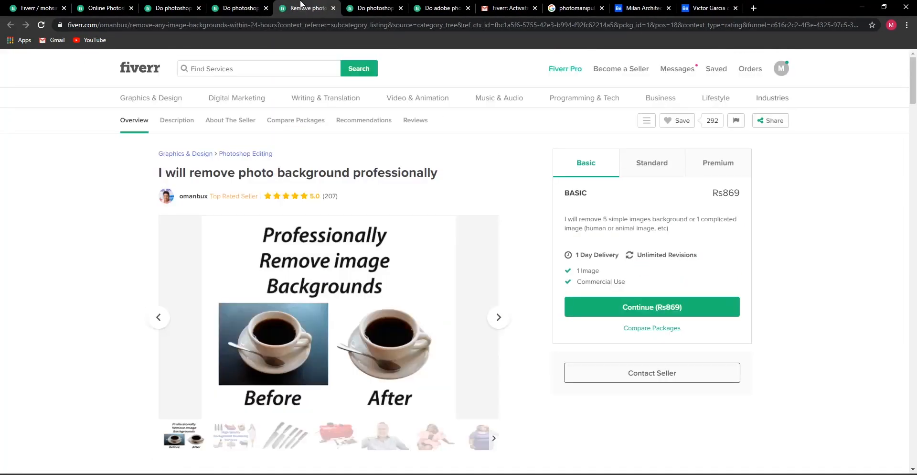
{"action": "middle_click", "coordinate": [352, 4]}
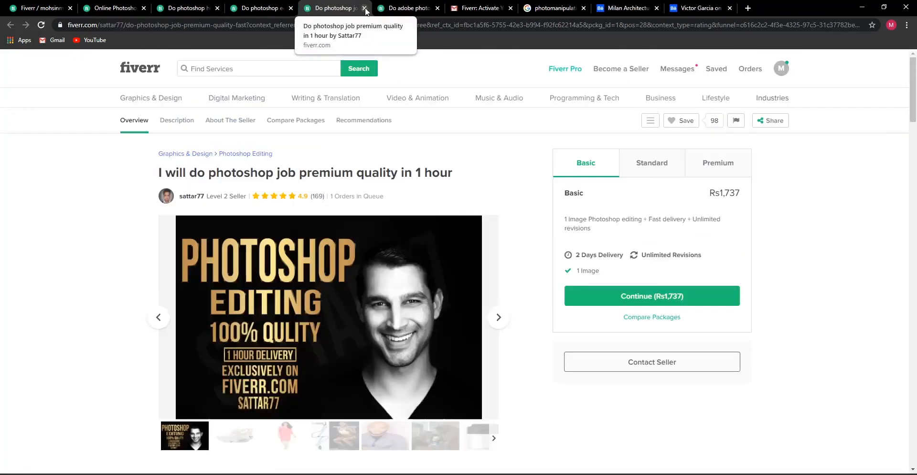
{"action": "left_click", "coordinate": [366, 9]}
{"action": "left_click", "coordinate": [365, 8]}
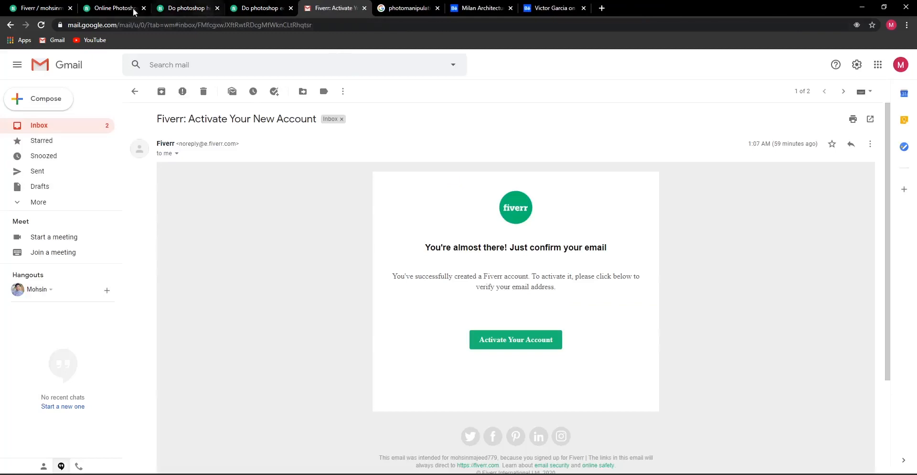
{"action": "left_click", "coordinate": [111, 5]}
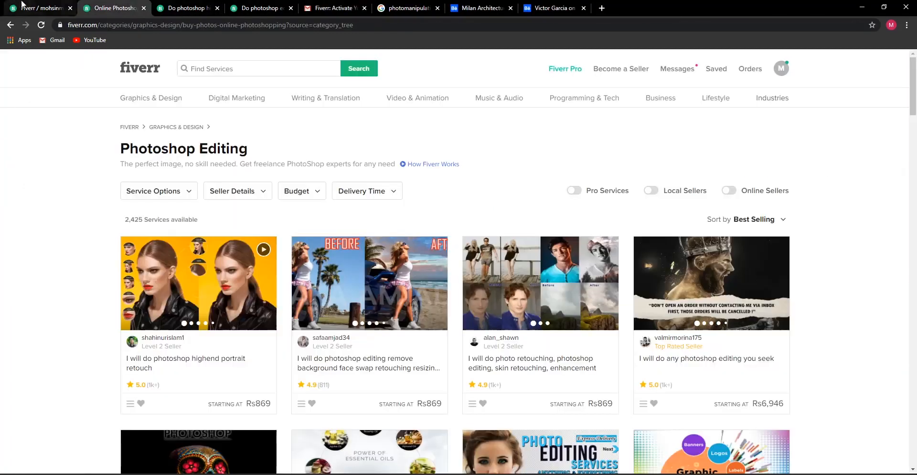
{"action": "left_click", "coordinate": [43, 8]}
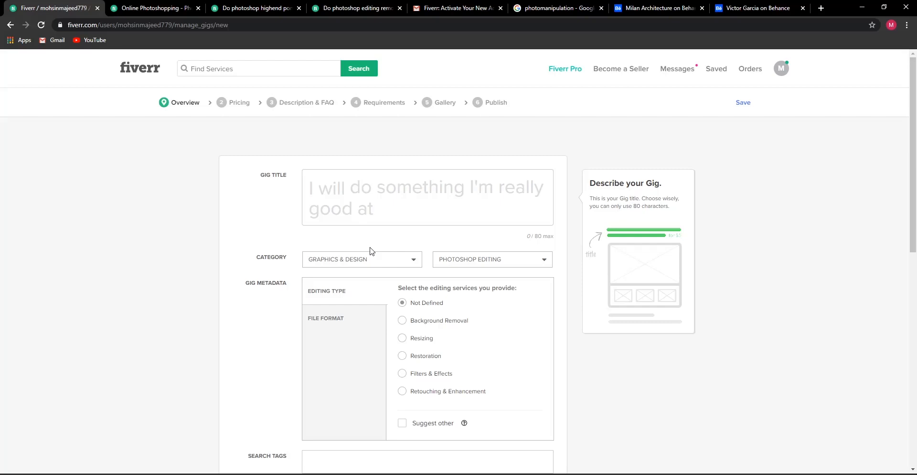
Enter "change background, Manipulation and Retouching" as the gig title following "I will"
{"action": "left_click", "coordinate": [382, 212]}
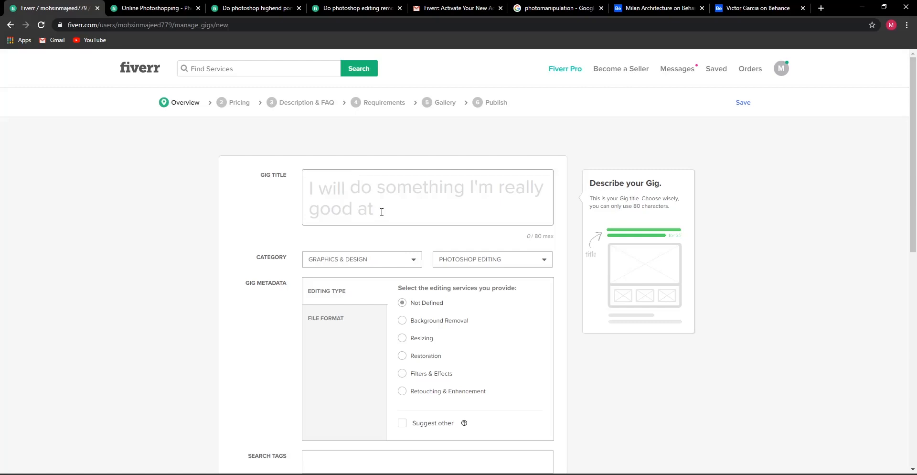
{"action": "type", "text": "ch"}
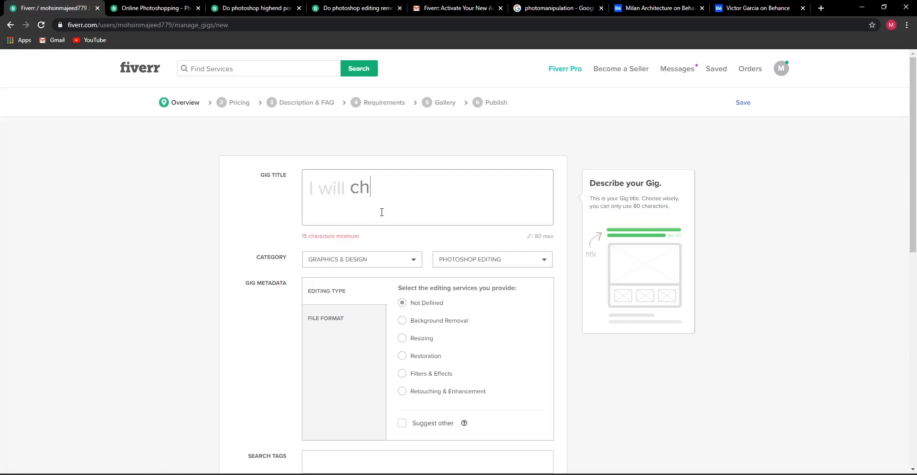
{"action": "type", "text": "ange backgr"}
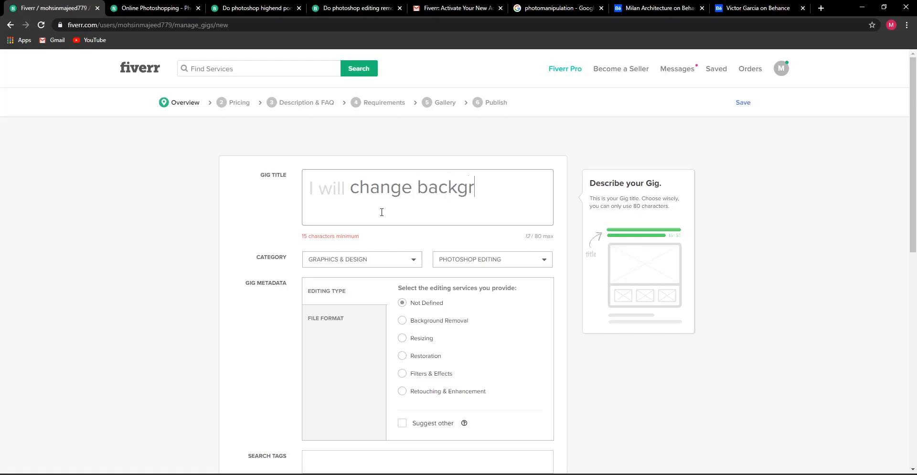
{"action": "type", "text": "ound, Ma"}
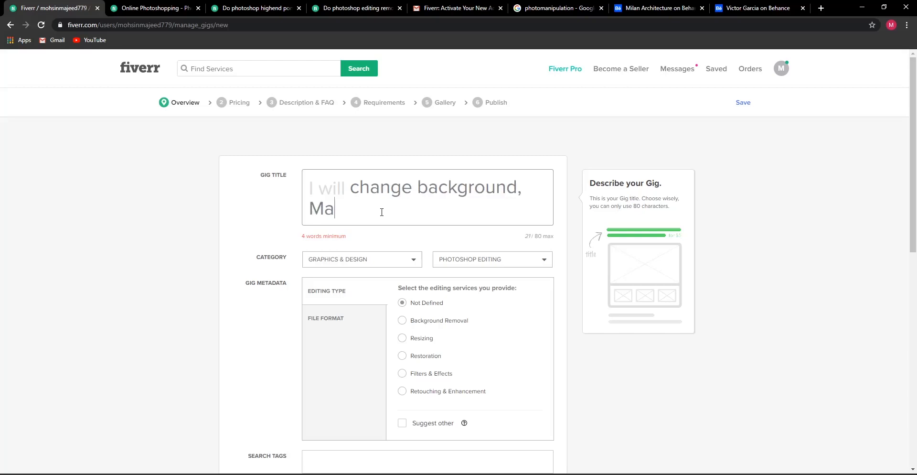
{"action": "type", "text": "nipulati"}
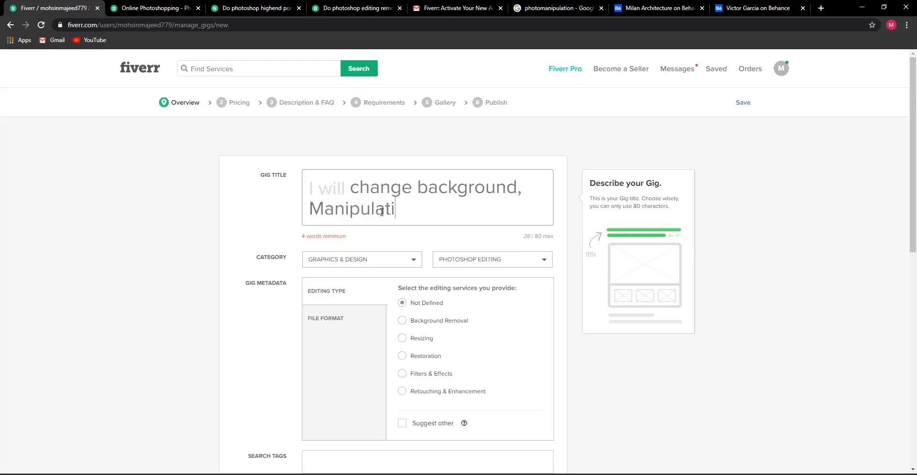
{"action": "type", "text": "on,"}
{"action": "key", "text": "BackSpace"}
{"action": "type", "text": "and"}
{"action": "type", "text": " R"}
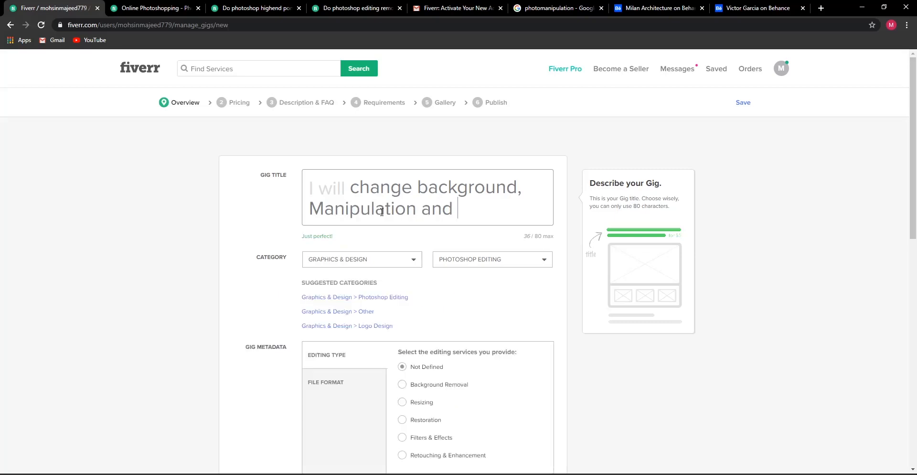
{"action": "type", "text": "etou"}
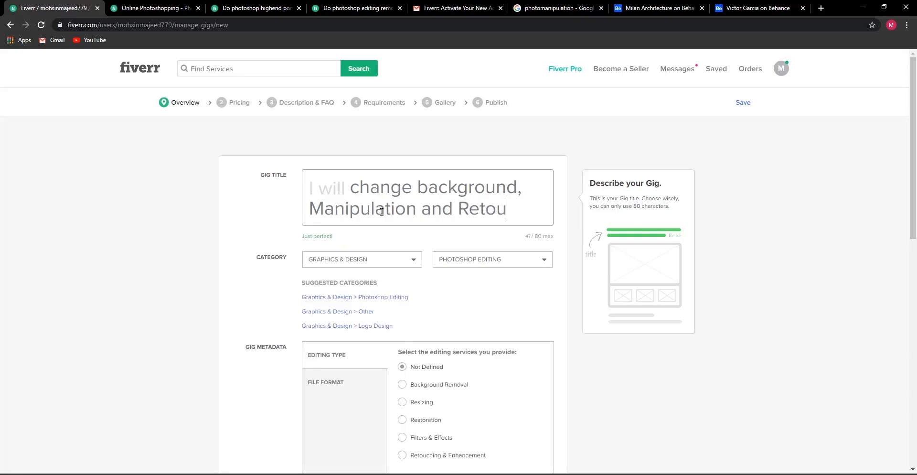
{"action": "type", "text": "ching"}
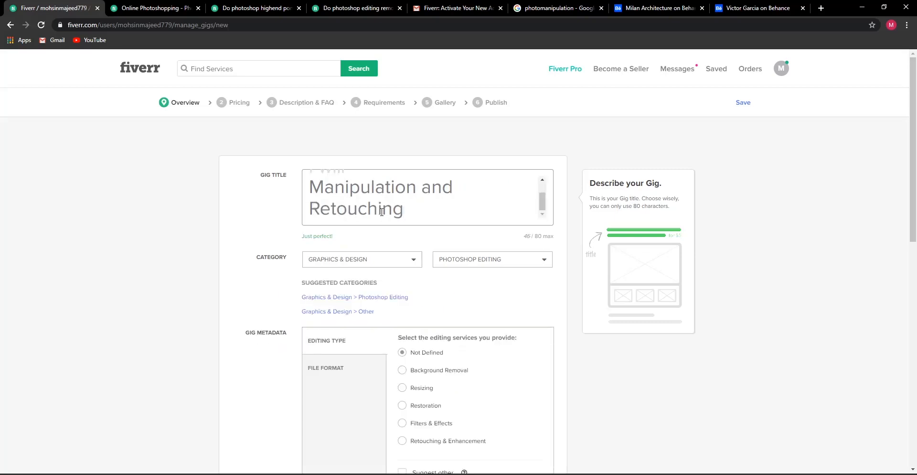
Review the complete gig title and the feedback on it below the title field
{"action": "scroll", "coordinate": [403, 198], "scroll_direction": "up", "scroll_amount": 2}
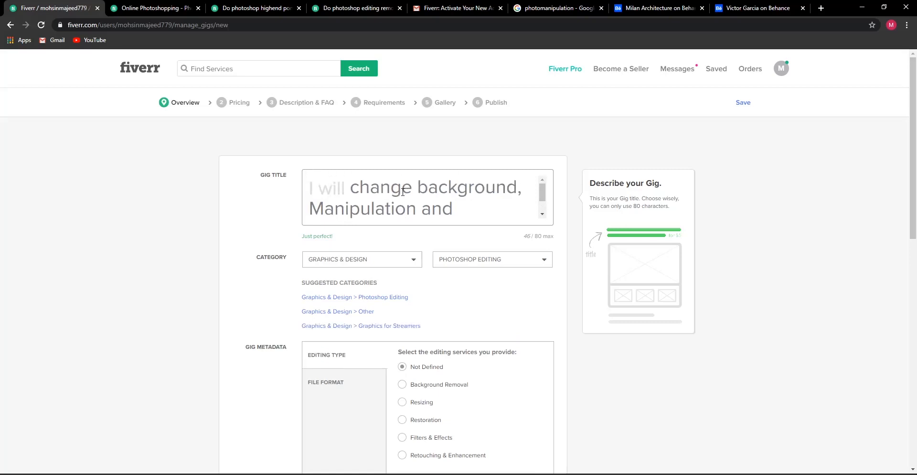
{"action": "scroll", "coordinate": [404, 196], "scroll_direction": "down", "scroll_amount": 2}
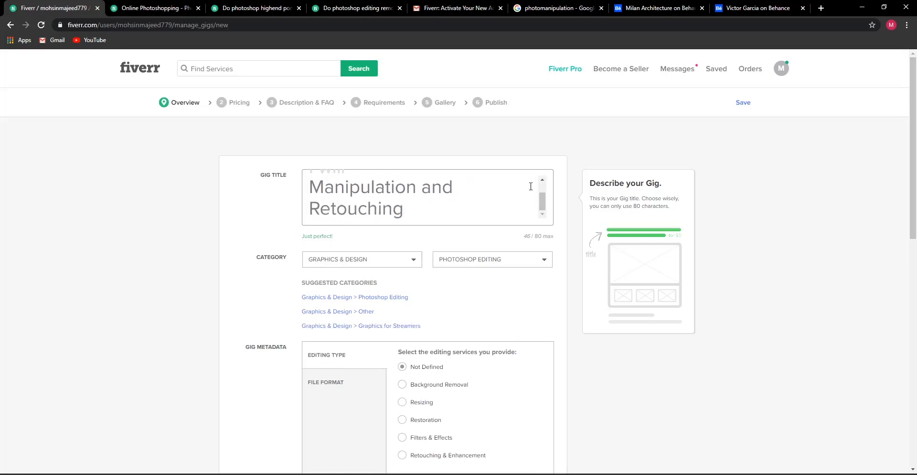
{"action": "left_click_drag", "start_coordinate": [542, 201], "coordinate": [543, 192]}
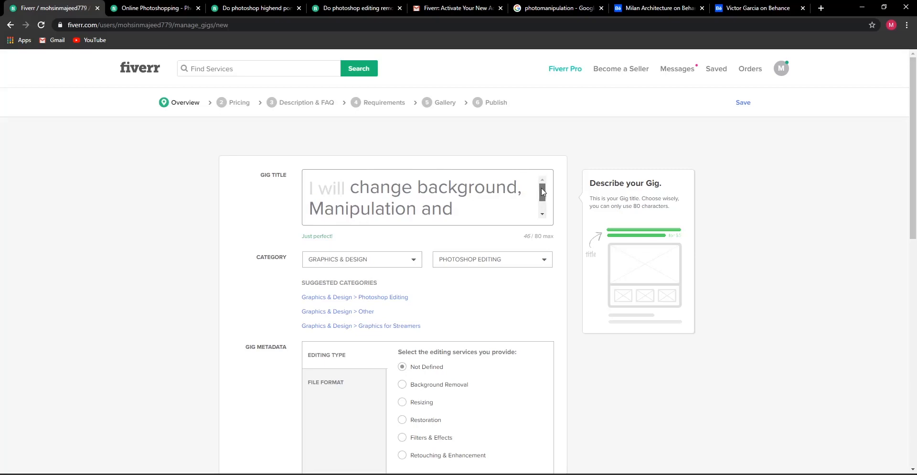
{"action": "left_click_drag", "start_coordinate": [543, 193], "coordinate": [544, 203]}
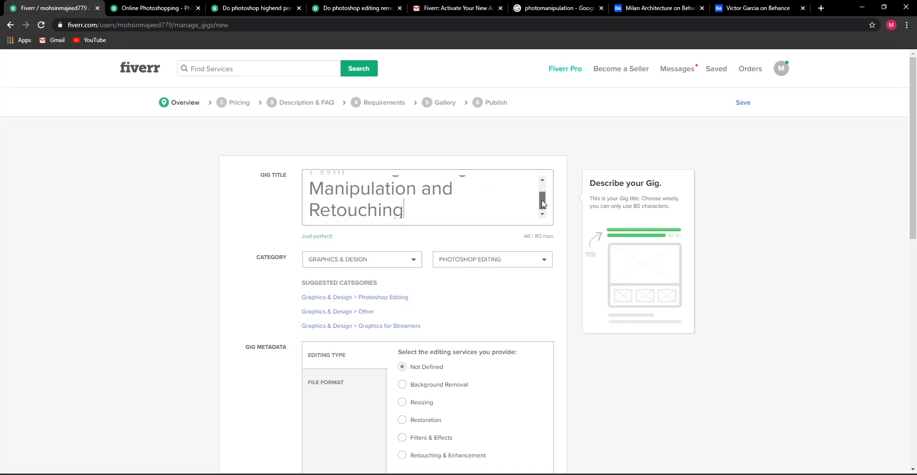
{"action": "left_click_drag", "start_coordinate": [543, 203], "coordinate": [543, 207]}
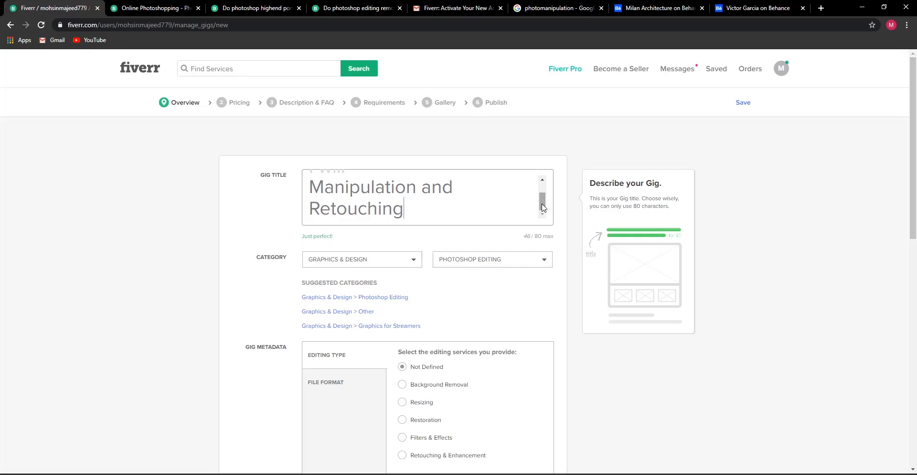
{"action": "scroll", "coordinate": [543, 207], "scroll_direction": "down", "scroll_amount": 2}
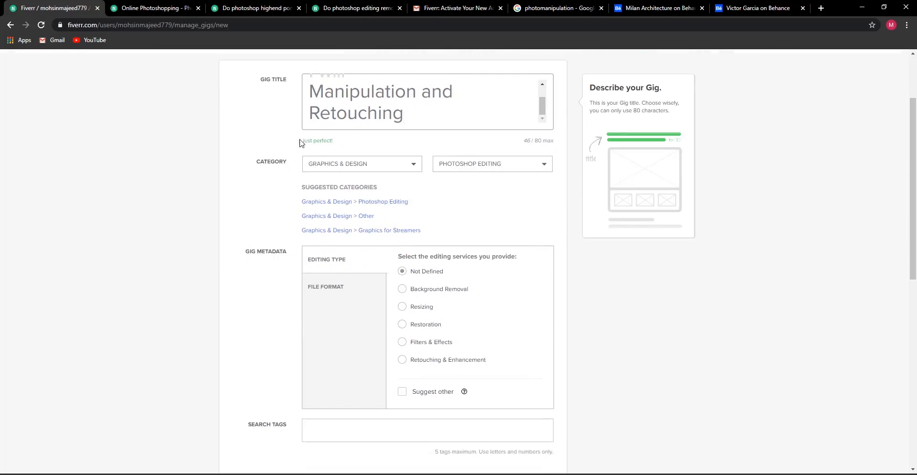
{"action": "left_click_drag", "start_coordinate": [302, 140], "coordinate": [351, 143]}
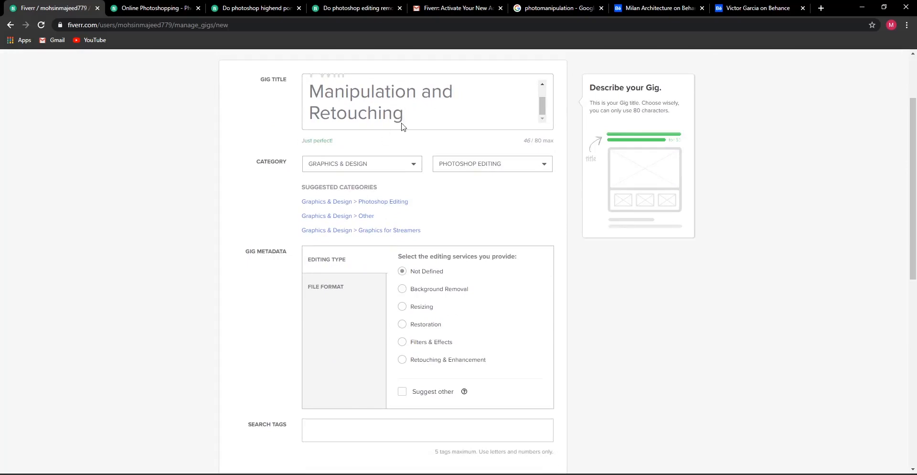
Copy and remove the gig title text after "change" and paste it back in the same place
{"action": "left_click_drag", "start_coordinate": [401, 123], "coordinate": [412, 89]}
{"action": "key", "text": "ctrl+c"}
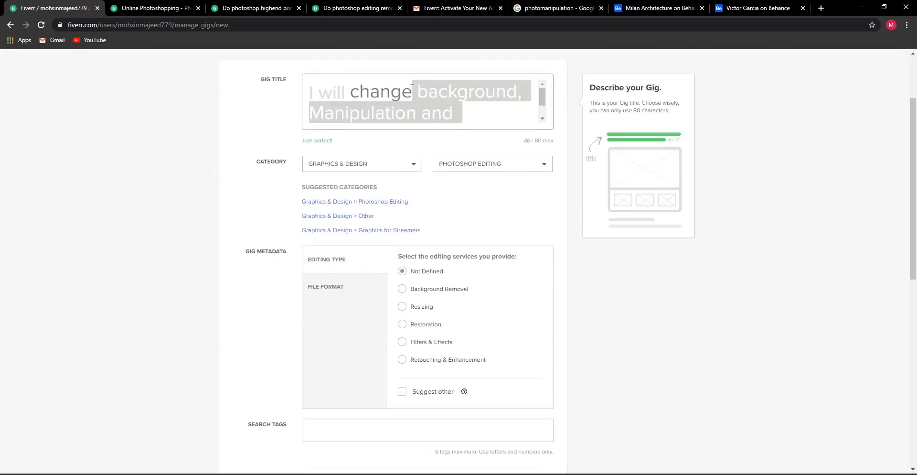
{"action": "key", "text": "BackSpace"}
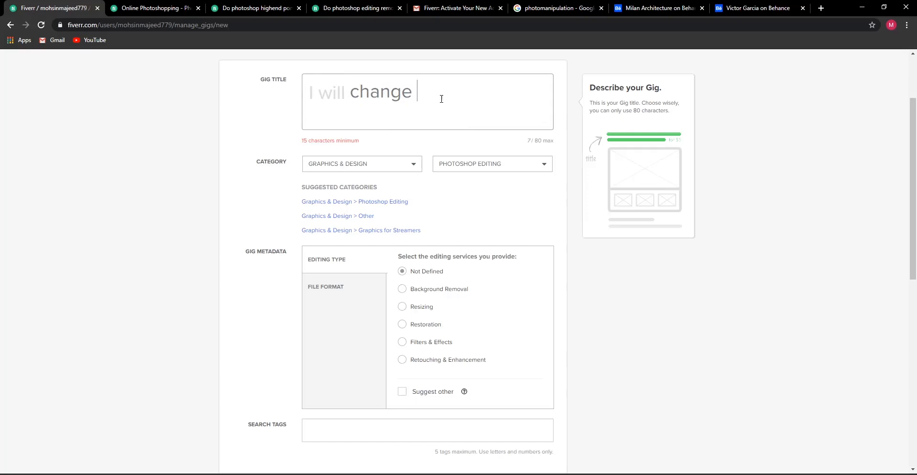
{"action": "key", "text": "ctrl+v"}
Try shortening the gig title by removing its ending, including "Manipulation and Retouching", and undo each deletion
{"action": "mouse_move", "coordinate": [405, 111]}
{"action": "left_mouse_down"}
{"action": "mouse_move", "coordinate": [334, 115]}
{"action": "mouse_move", "coordinate": [308, 89]}
{"action": "mouse_move", "coordinate": [454, 113]}
{"action": "mouse_move", "coordinate": [499, 84]}
{"action": "left_mouse_up"}
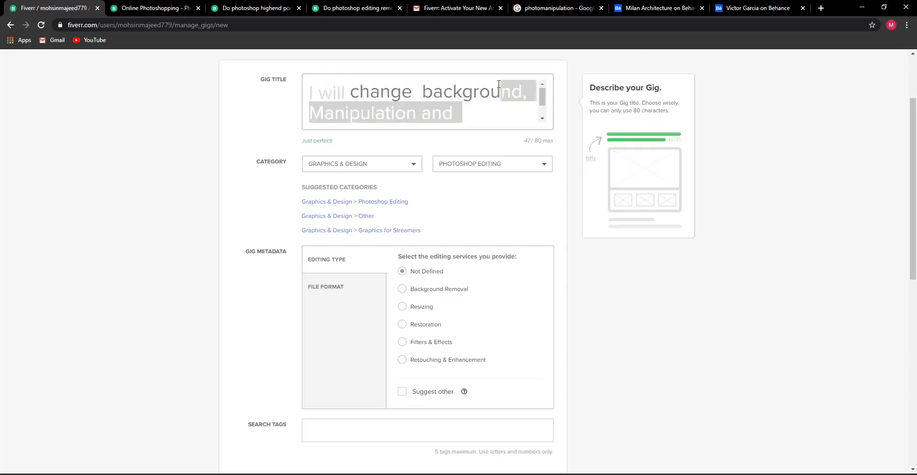
{"action": "key", "text": "BackSpace"}
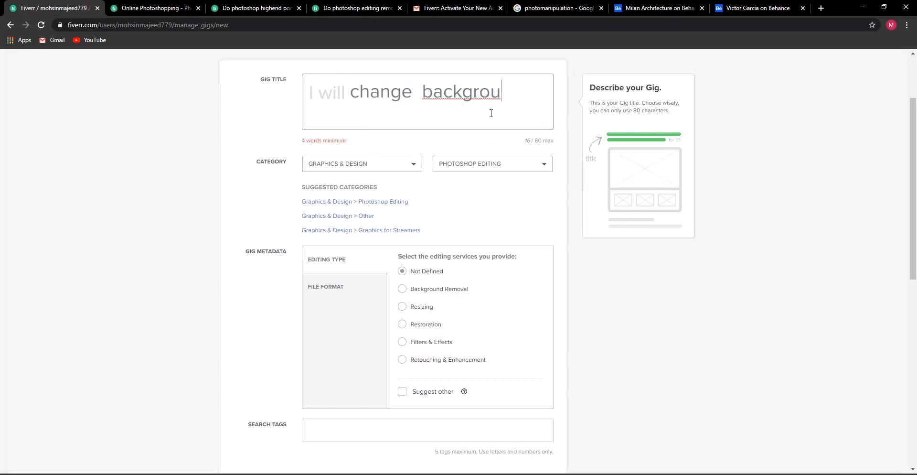
{"action": "key", "text": "ctrl+z"}
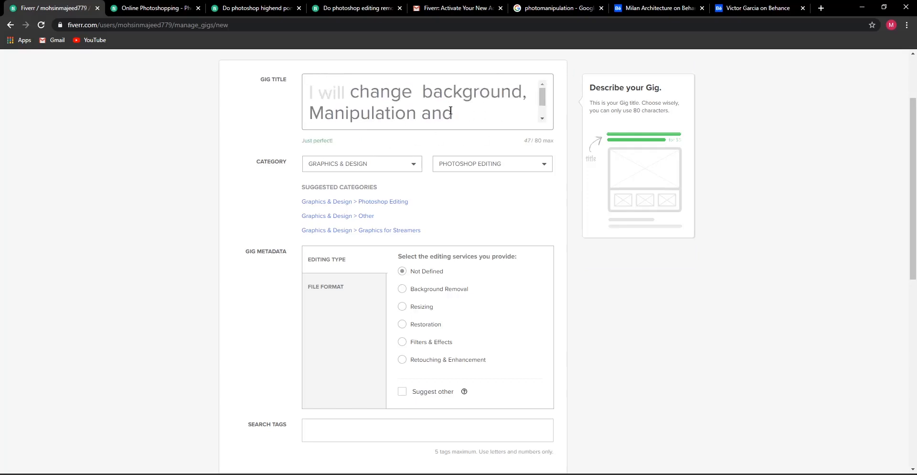
{"action": "left_click_drag", "start_coordinate": [420, 114], "coordinate": [307, 93]}
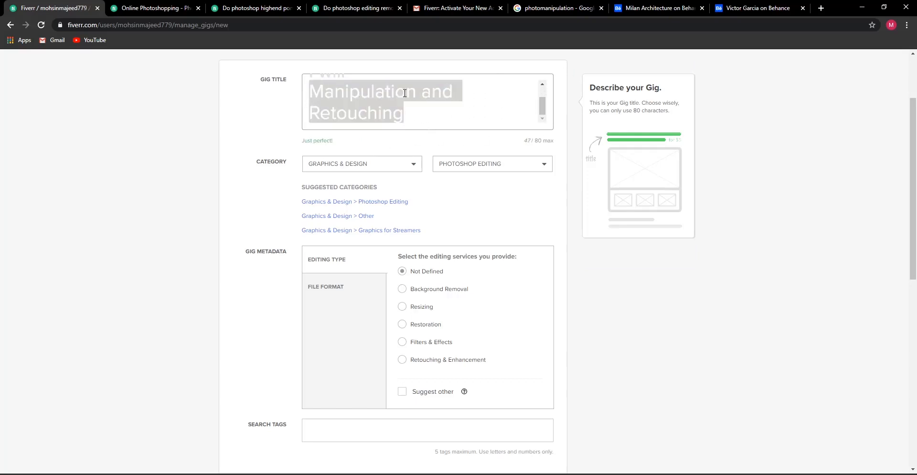
{"action": "key", "text": "BackSpace"}
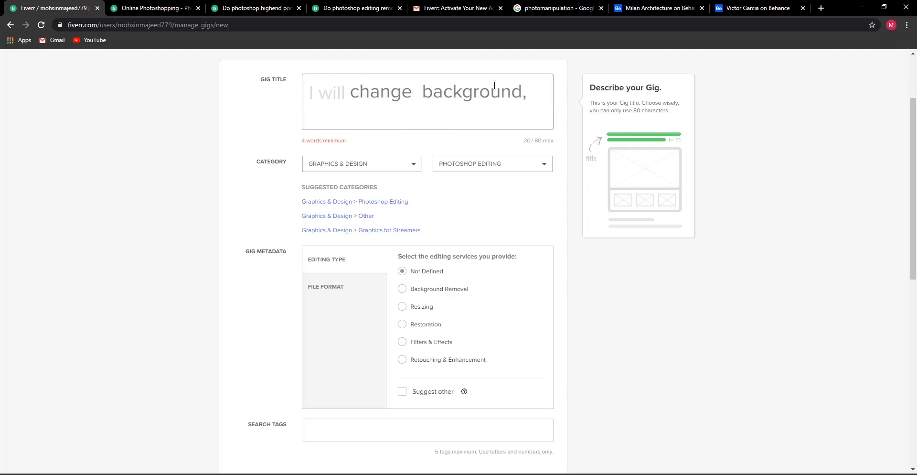
{"action": "key", "text": "ctrl+z"}
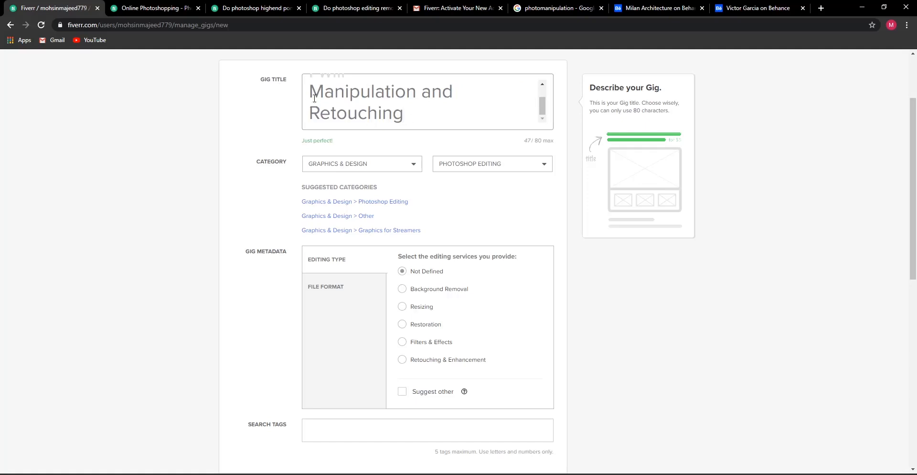
{"action": "scroll", "coordinate": [394, 103], "scroll_direction": "up", "scroll_amount": 2}
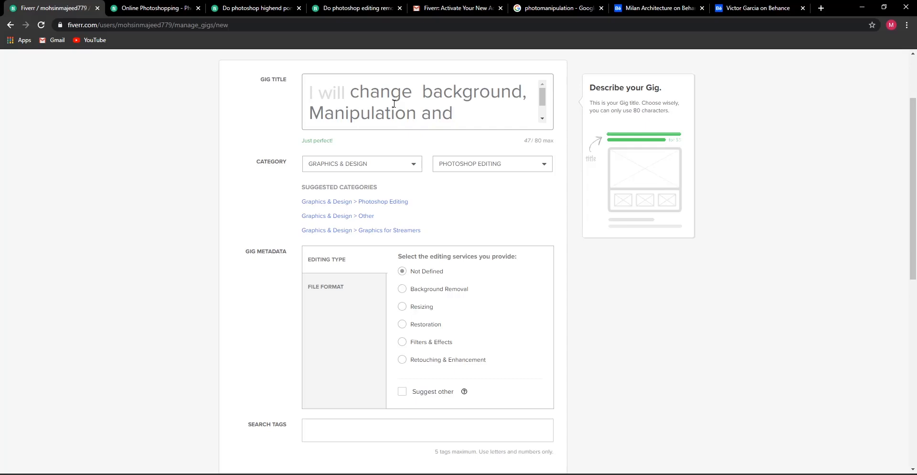
Examine the title, seller reviews and service description of the competitor's highend portrait retouch gig
{"action": "left_click", "coordinate": [283, 7]}
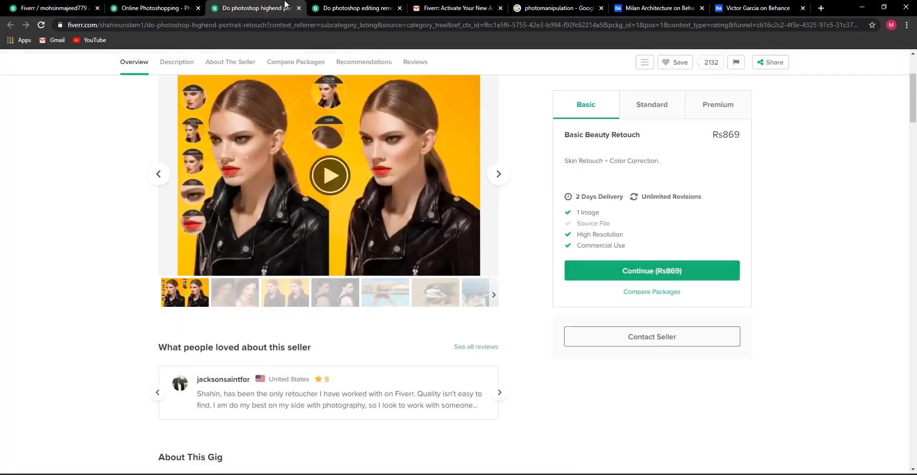
{"action": "scroll", "coordinate": [383, 158], "scroll_direction": "up", "scroll_amount": 1}
{"action": "scroll", "coordinate": [469, 119], "scroll_direction": "down", "scroll_amount": 6}
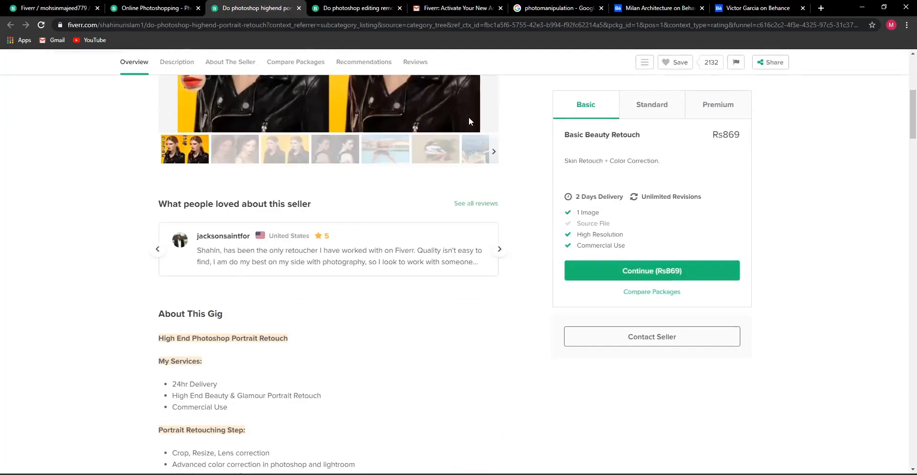
{"action": "scroll", "coordinate": [382, 163], "scroll_direction": "down", "scroll_amount": 5}
{"action": "scroll", "coordinate": [293, 203], "scroll_direction": "up", "scroll_amount": 11}
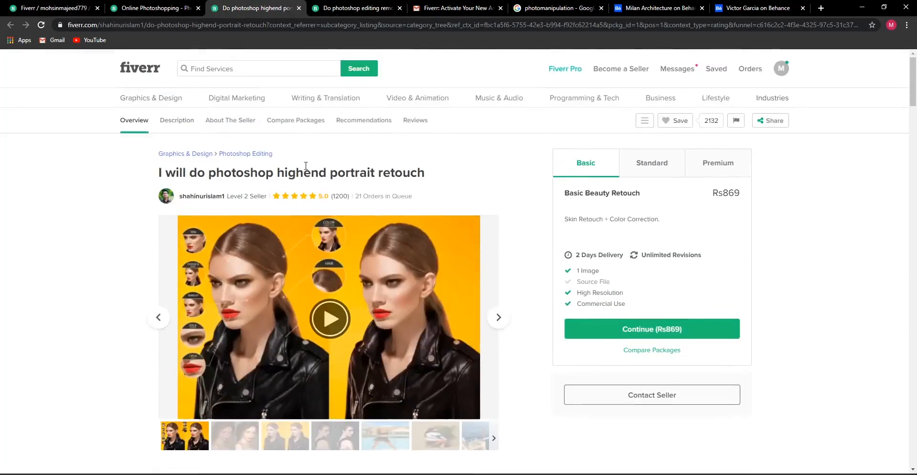
Return to the gig form, try the number 2 before "background" in the title, and delete it with the extra space
{"action": "left_click", "coordinate": [48, 7]}
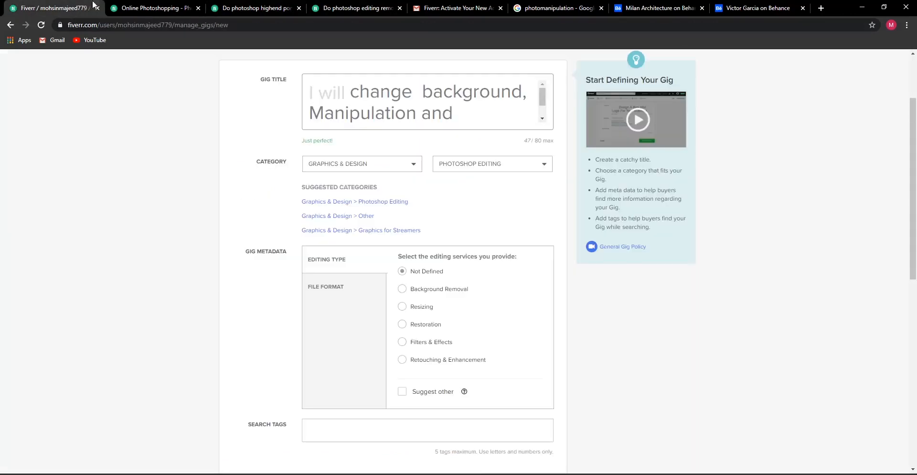
{"action": "left_click", "coordinate": [418, 94]}
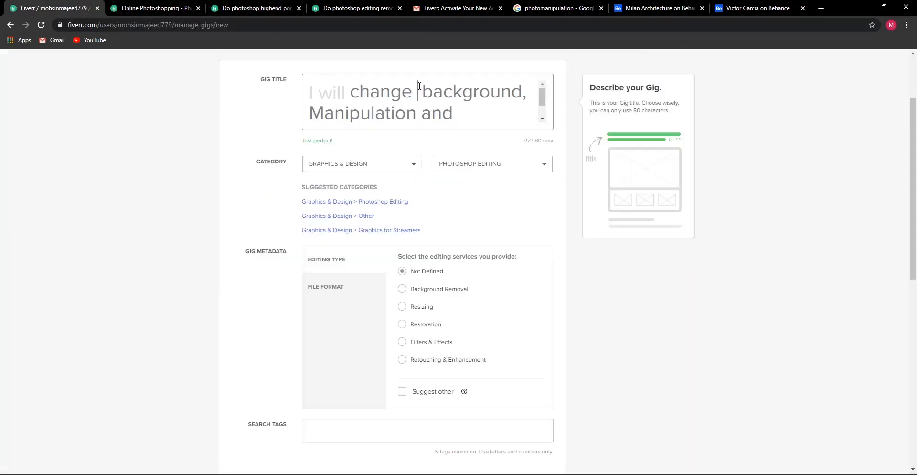
{"action": "type", "text": "2"}
{"action": "left_click", "coordinate": [459, 113]}
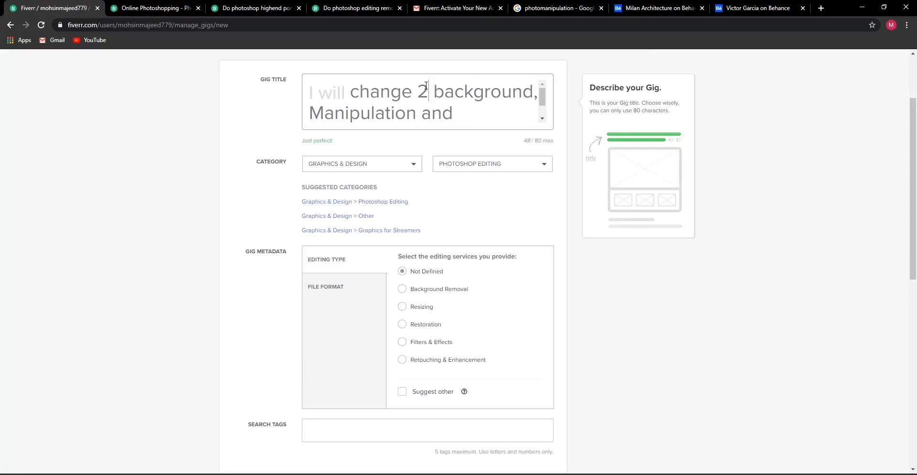
{"action": "key", "text": "BackSpace"}
{"action": "key", "text": "BackSpace"}
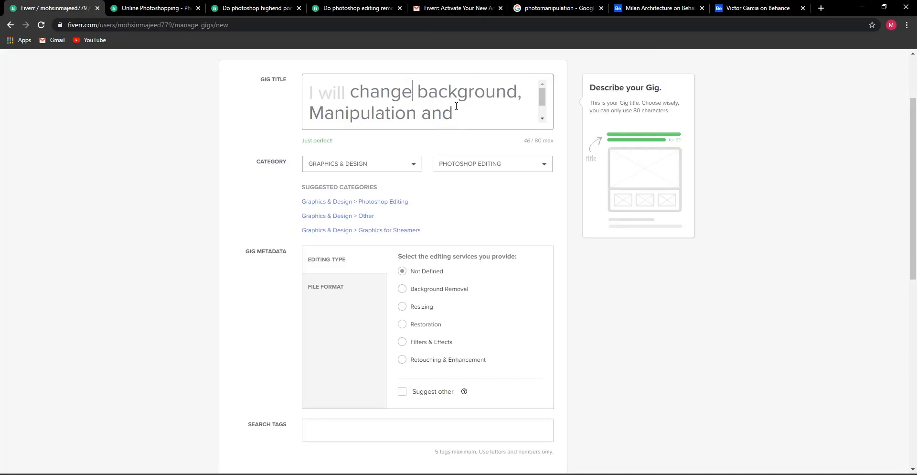
Capitalize the word "Background" in the gig title
{"action": "left_click", "coordinate": [427, 88]}
{"action": "key", "text": "BackSpace"}
{"action": "type", "text": "B"}
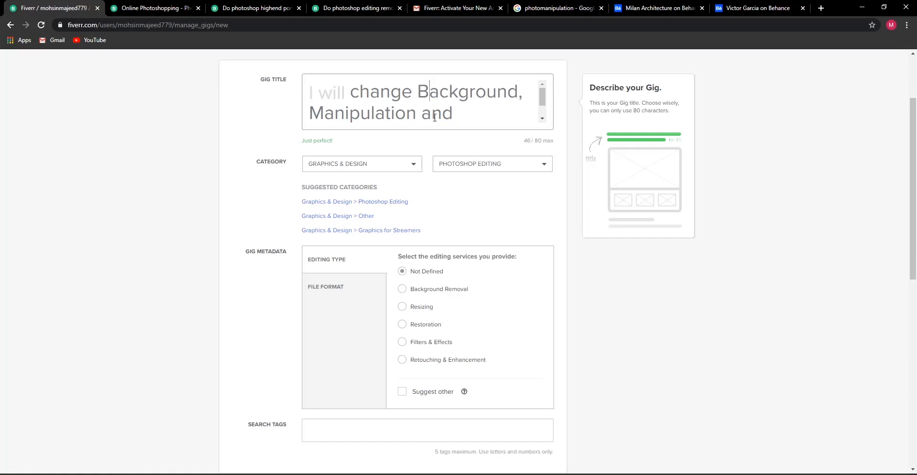
Read through the full wording of the gig title from beginning to end
{"action": "scroll", "coordinate": [441, 99], "scroll_direction": "down", "scroll_amount": 1}
{"action": "scroll", "coordinate": [377, 111], "scroll_direction": "up", "scroll_amount": 1}
{"action": "scroll", "coordinate": [416, 102], "scroll_direction": "down", "scroll_amount": 1}
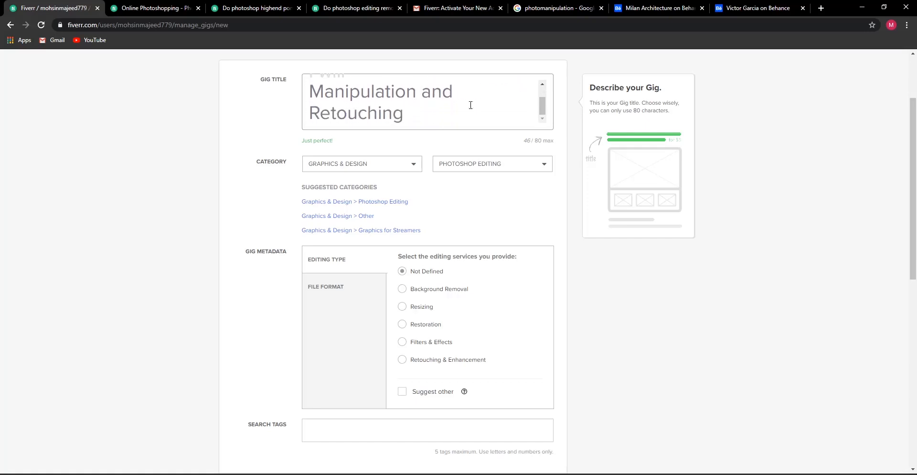
{"action": "scroll", "coordinate": [471, 102], "scroll_direction": "up", "scroll_amount": 1}
{"action": "scroll", "coordinate": [360, 125], "scroll_direction": "down", "scroll_amount": 1}
{"action": "scroll", "coordinate": [421, 117], "scroll_direction": "up", "scroll_amount": 1}
{"action": "scroll", "coordinate": [421, 117], "scroll_direction": "down", "scroll_amount": 1}
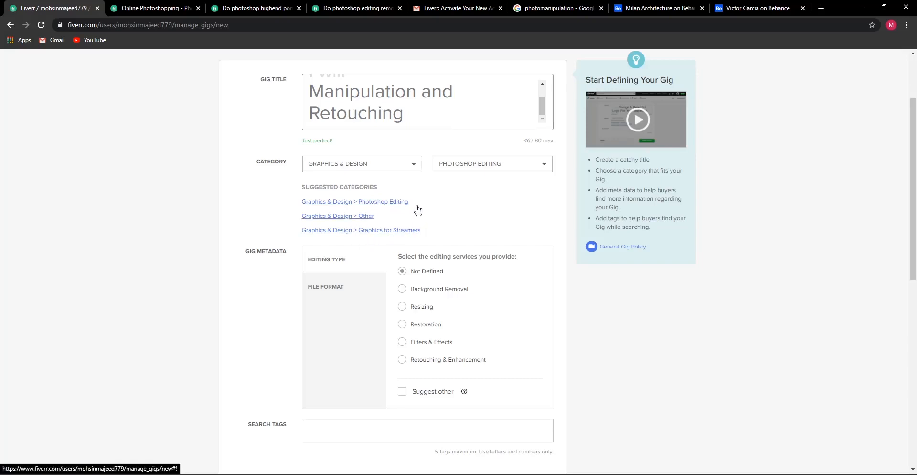
Apply the suggested Graphics & Design > Photoshop Editing category and set the editing type to Background Removal
{"action": "left_click", "coordinate": [385, 204]}
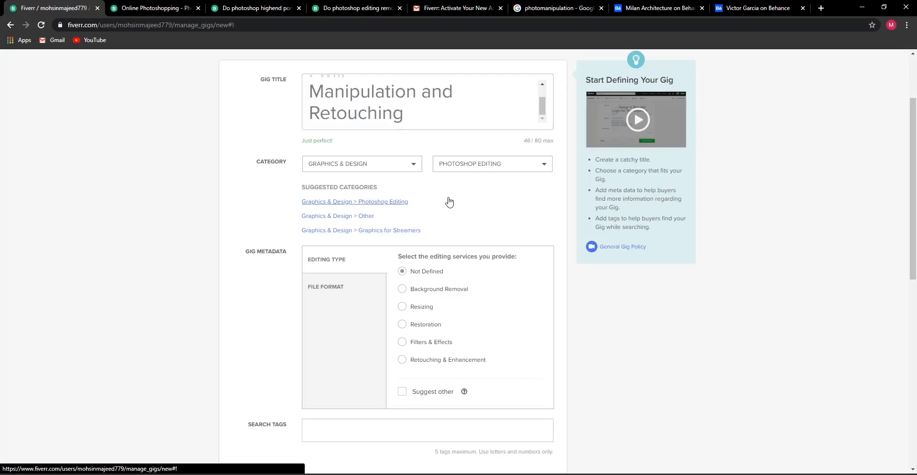
{"action": "scroll", "coordinate": [448, 201], "scroll_direction": "down", "scroll_amount": 3}
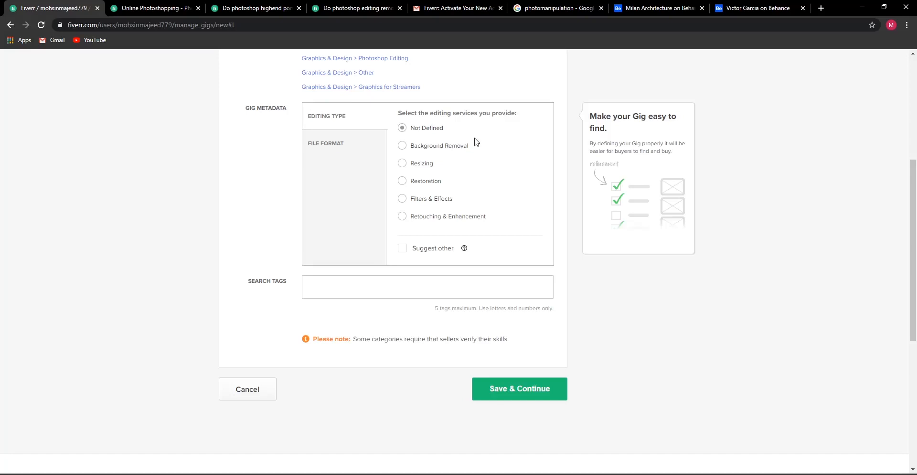
{"action": "left_click", "coordinate": [403, 146]}
{"action": "left_click", "coordinate": [404, 164]}
{"action": "left_click", "coordinate": [402, 216]}
Suggest "Photo Retouching" as another editing type in the gig metadata
{"action": "left_click", "coordinate": [403, 249]}
{"action": "left_click", "coordinate": [440, 270]}
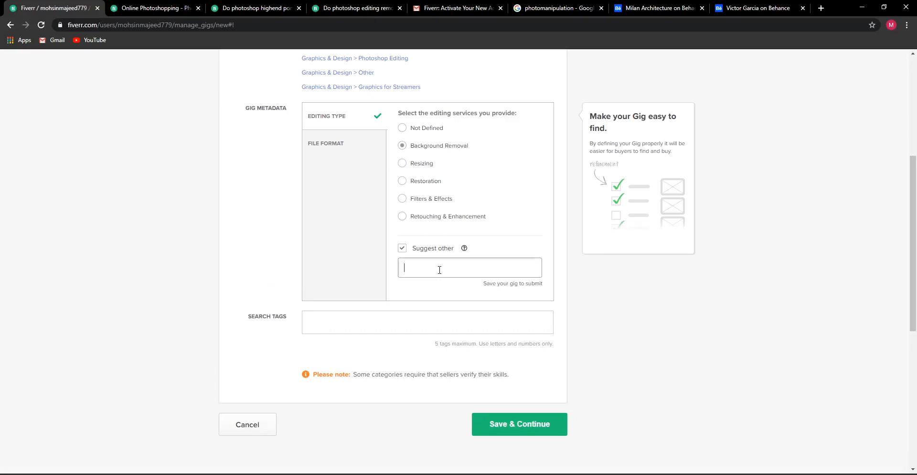
{"action": "type", "text": "Photo Retouching"}
Select JPEG, PDF, PNG, PSD, RAW and TIFF as the gig's file formats, leaving no other format suggested
{"action": "left_click", "coordinate": [331, 150]}
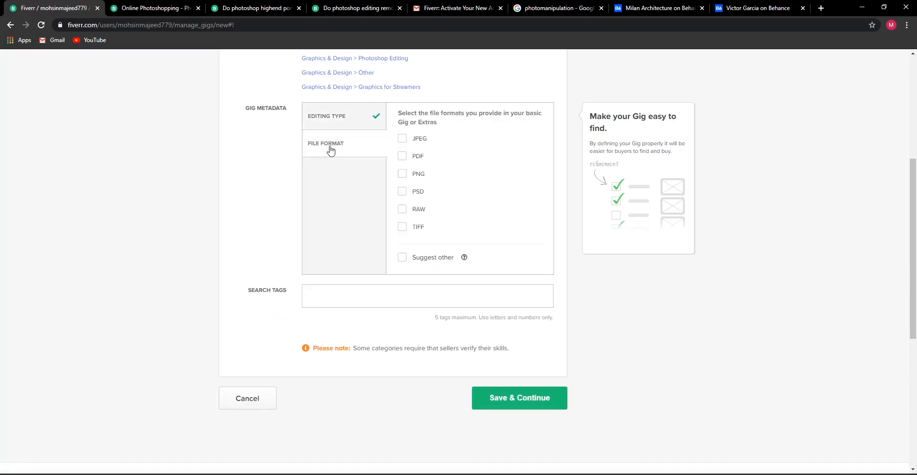
{"action": "left_click", "coordinate": [402, 139]}
{"action": "left_click", "coordinate": [404, 155]}
{"action": "left_click", "coordinate": [403, 174]}
{"action": "left_click", "coordinate": [402, 191]}
{"action": "left_click", "coordinate": [402, 226]}
{"action": "left_click", "coordinate": [403, 215]}
{"action": "left_click", "coordinate": [402, 260]}
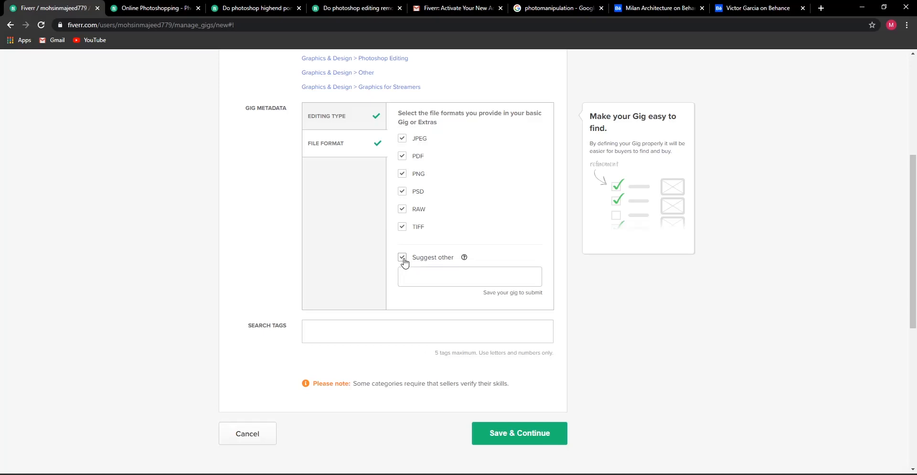
{"action": "left_click", "coordinate": [403, 258]}
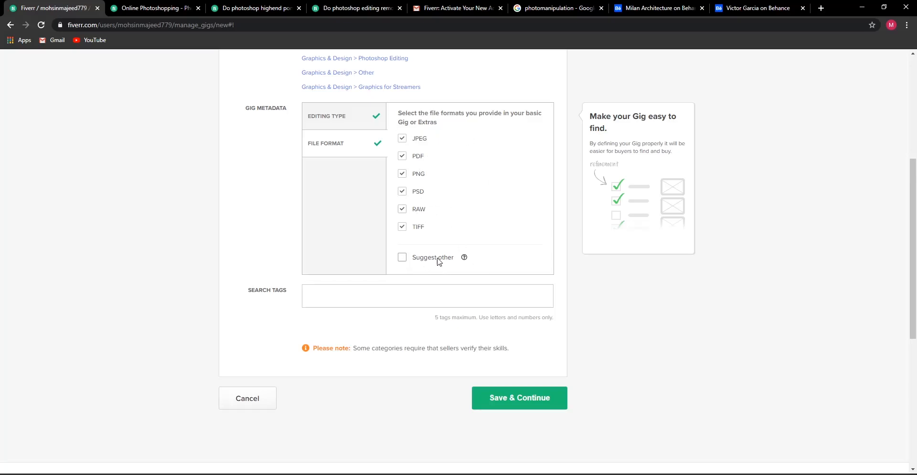
Examine the related tags of the competitor's highend portrait retouch gig as a reference for the search tags
{"action": "scroll", "coordinate": [457, 244], "scroll_direction": "down", "scroll_amount": 3}
{"action": "left_click", "coordinate": [379, 155]}
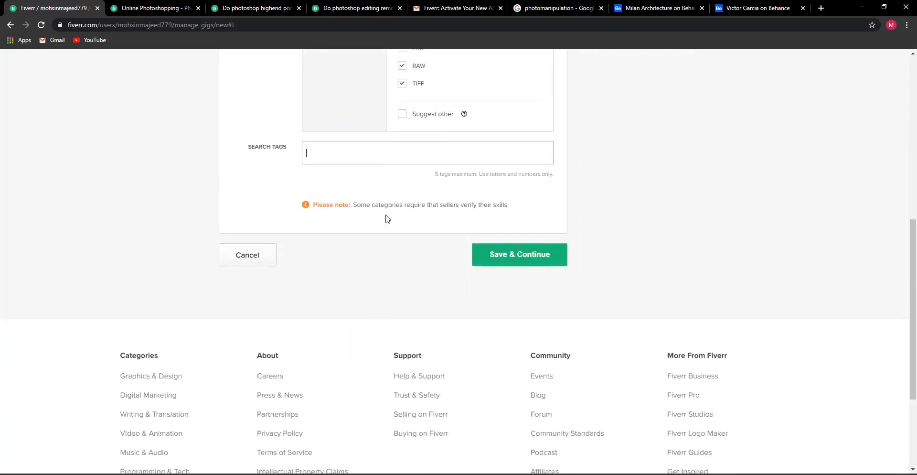
{"action": "scroll", "coordinate": [385, 217], "scroll_direction": "up", "scroll_amount": 3}
{"action": "left_click", "coordinate": [261, 5]}
{"action": "scroll", "coordinate": [532, 214], "scroll_direction": "down", "scroll_amount": 10}
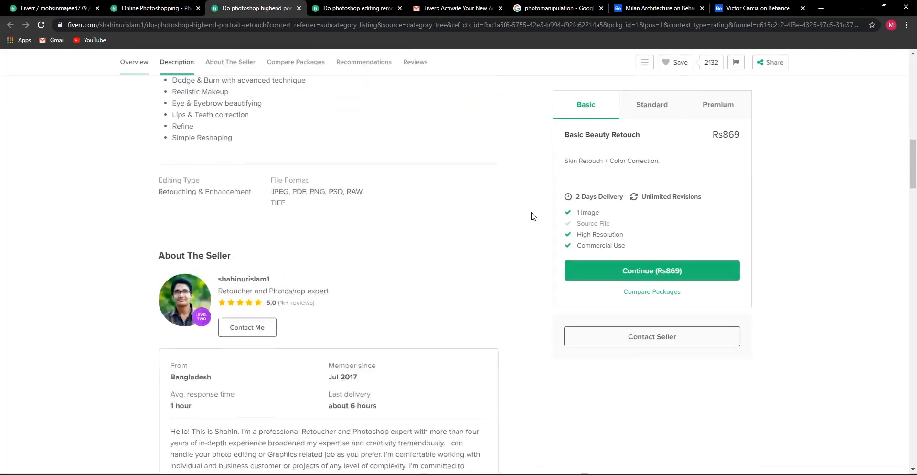
{"action": "scroll", "coordinate": [532, 216], "scroll_direction": "up", "scroll_amount": 6}
{"action": "scroll", "coordinate": [533, 216], "scroll_direction": "down", "scroll_amount": 12}
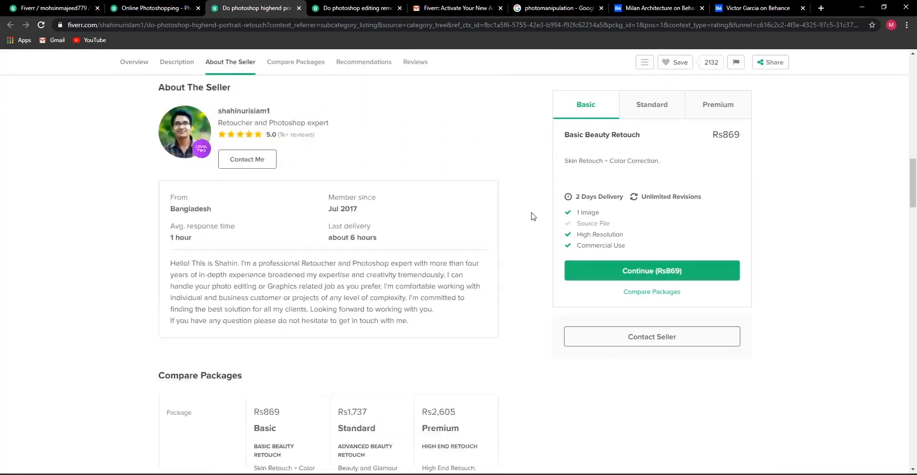
{"action": "scroll", "coordinate": [533, 216], "scroll_direction": "down", "scroll_amount": 15}
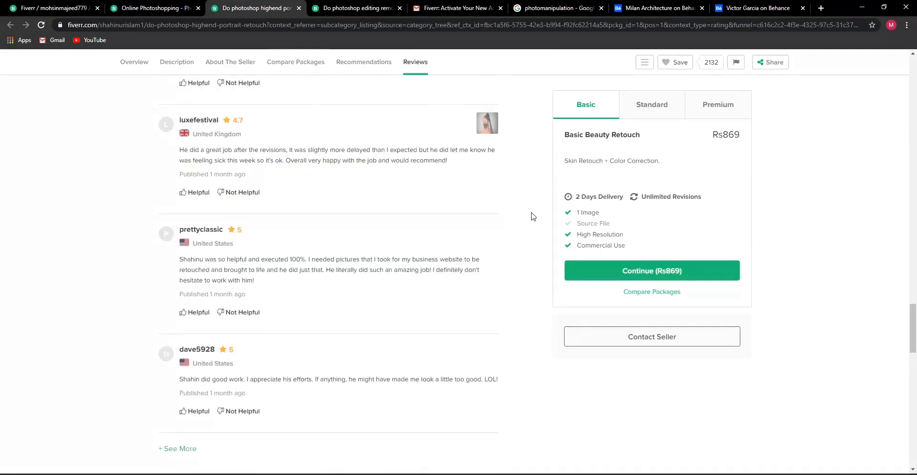
{"action": "scroll", "coordinate": [531, 216], "scroll_direction": "down", "scroll_amount": 6}
{"action": "scroll", "coordinate": [530, 215], "scroll_direction": "up", "scroll_amount": 1}
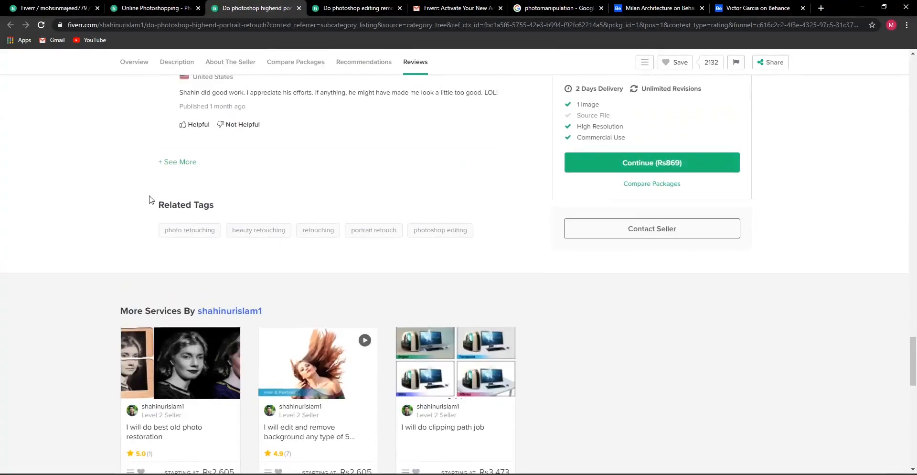
Examine the related tags of the competitor's photoshop editing gig
{"action": "left_click", "coordinate": [358, 7]}
{"action": "scroll", "coordinate": [449, 242], "scroll_direction": "down", "scroll_amount": 15}
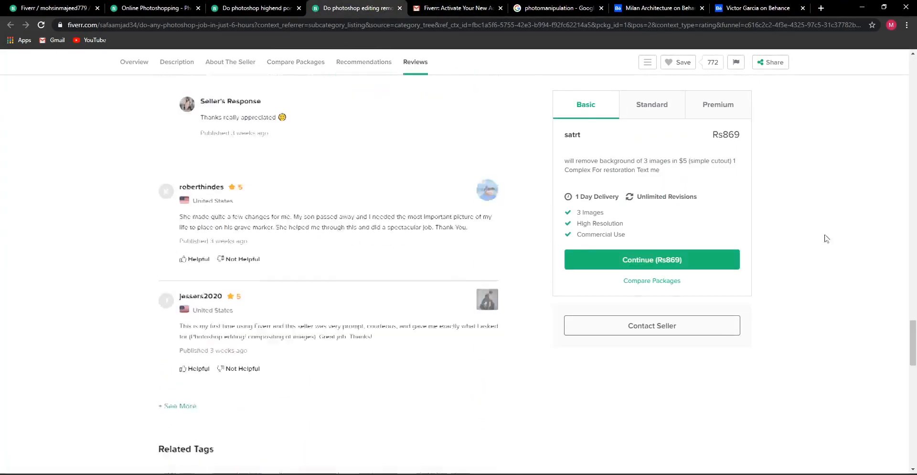
{"action": "middle_click", "coordinate": [826, 224]}
{"action": "scroll", "coordinate": [818, 300], "scroll_direction": "down", "scroll_amount": 18}
{"action": "middle_click", "coordinate": [820, 297]}
{"action": "scroll", "coordinate": [820, 296], "scroll_direction": "up", "scroll_amount": 11}
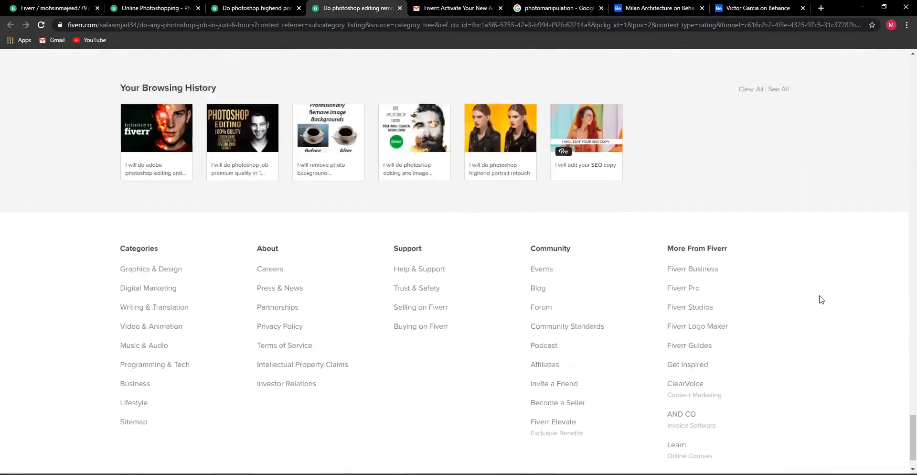
{"action": "scroll", "coordinate": [820, 299], "scroll_direction": "up", "scroll_amount": 4}
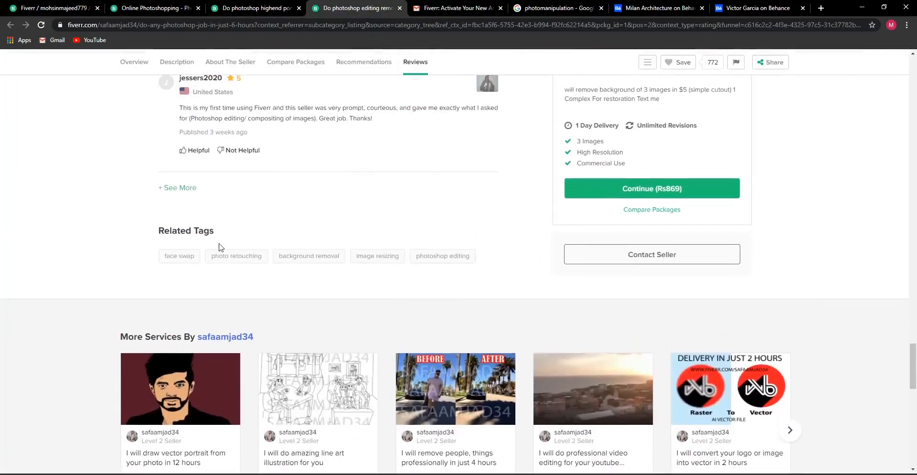
Recheck the portrait retouch gig's related tags and return to the Search Tags field of the new gig form
{"action": "left_click", "coordinate": [265, 8]}
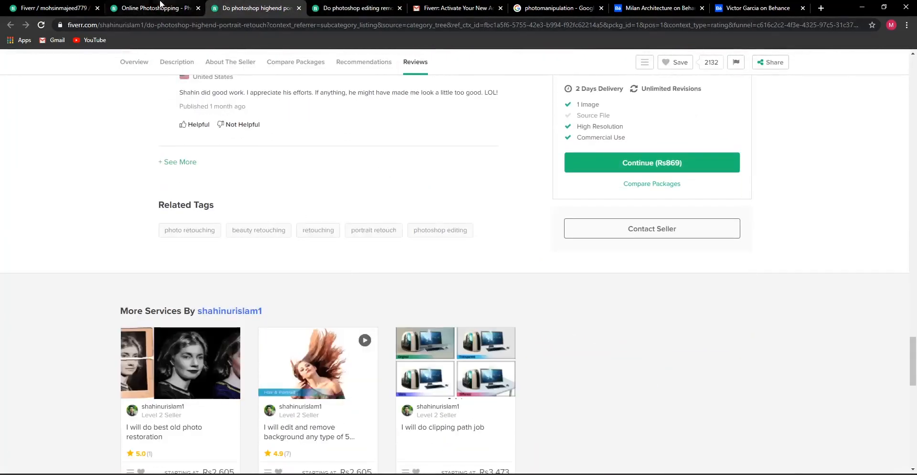
{"action": "left_click", "coordinate": [149, 4]}
{"action": "left_click", "coordinate": [71, 6]}
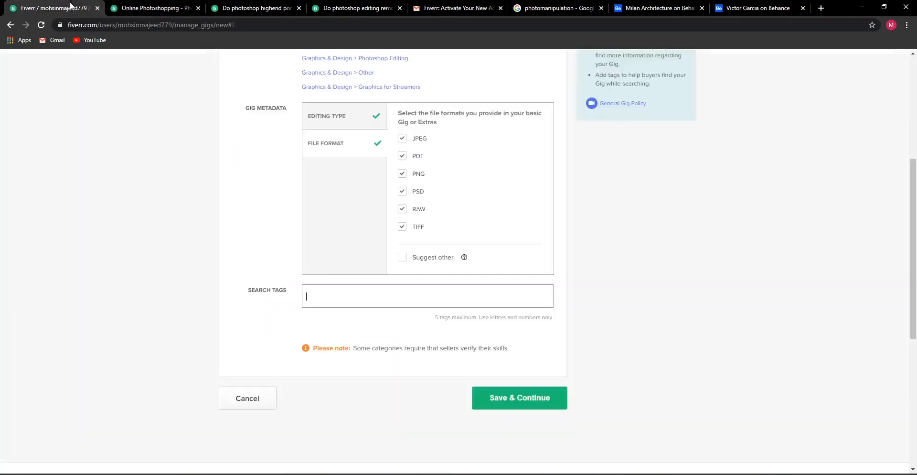
{"action": "left_click", "coordinate": [446, 290]}
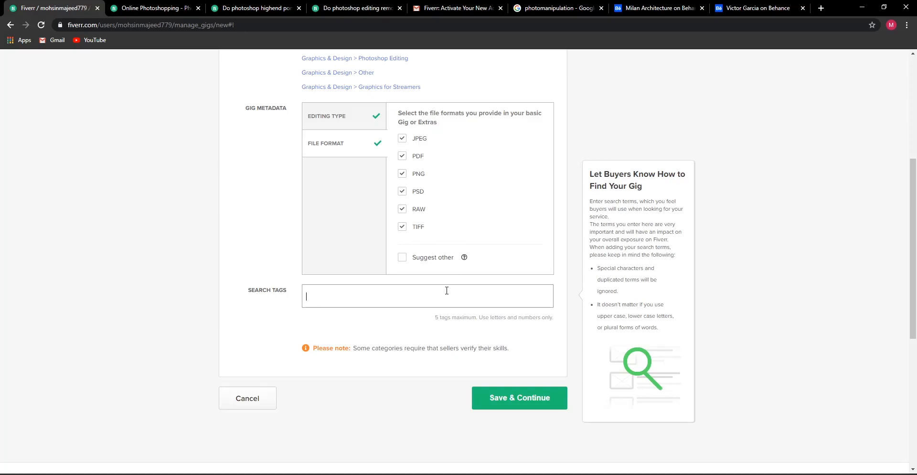
Try to save the gig overview without search tags and check the Search Tags field
{"action": "scroll", "coordinate": [499, 213], "scroll_direction": "up", "scroll_amount": 5}
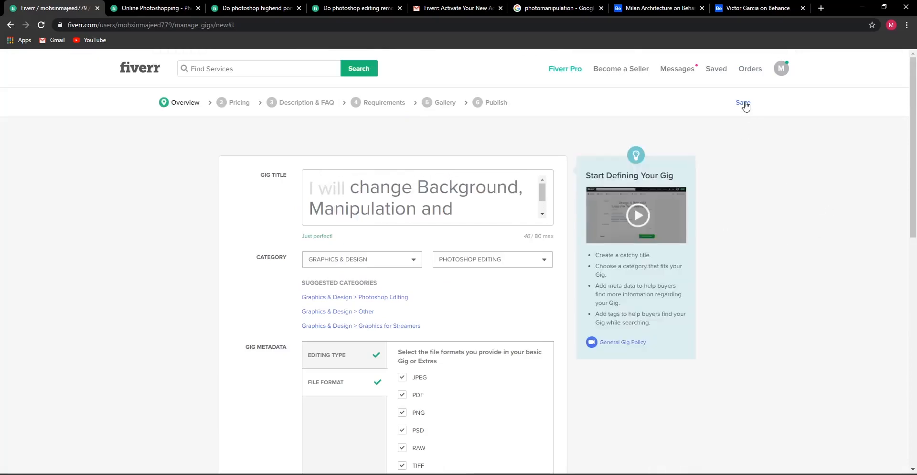
{"action": "scroll", "coordinate": [756, 182], "scroll_direction": "down", "scroll_amount": 6}
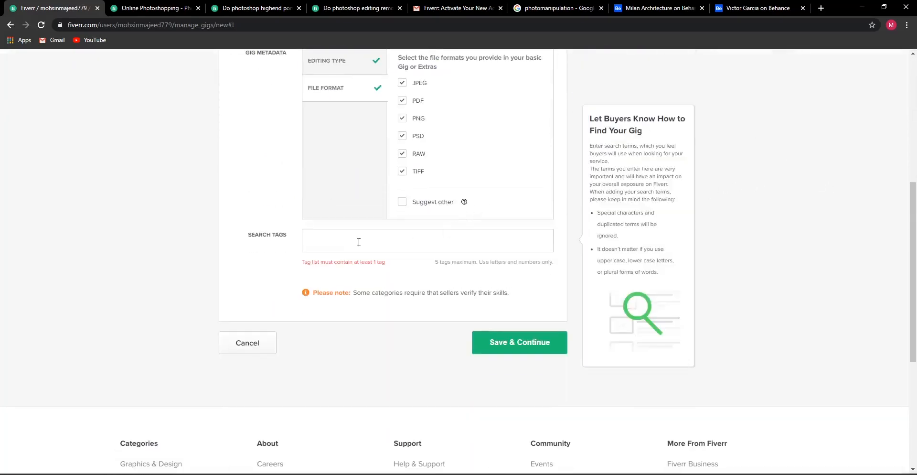
{"action": "scroll", "coordinate": [593, 185], "scroll_direction": "up", "scroll_amount": 6}
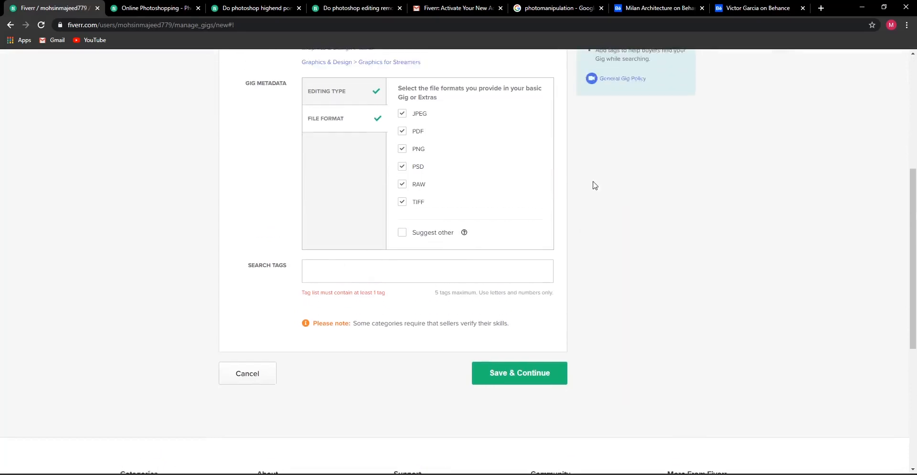
{"action": "scroll", "coordinate": [624, 239], "scroll_direction": "down", "scroll_amount": 8}
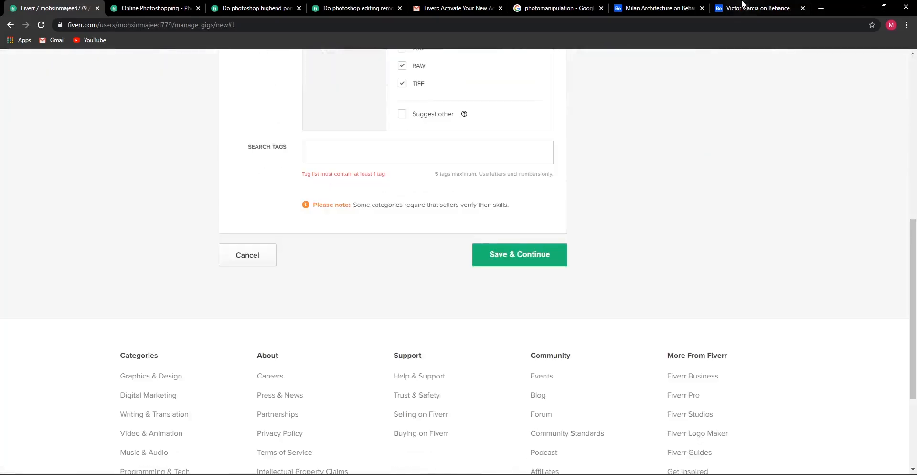
Open a new browser tab and close the two Behance pages, the photomanipulation image results and the Gmail page
{"action": "left_click", "coordinate": [606, 5]}
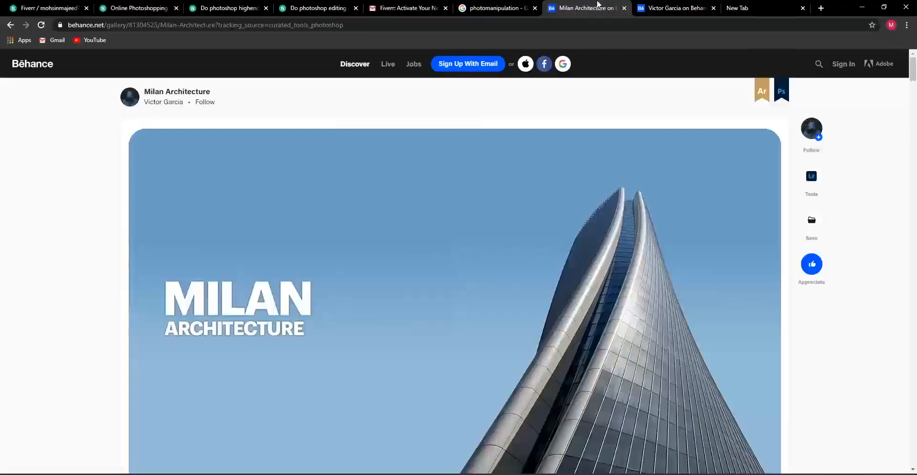
{"action": "key", "text": "ctrl+w"}
{"action": "key", "text": "ctrl+w"}
{"action": "left_click", "coordinate": [520, 4]}
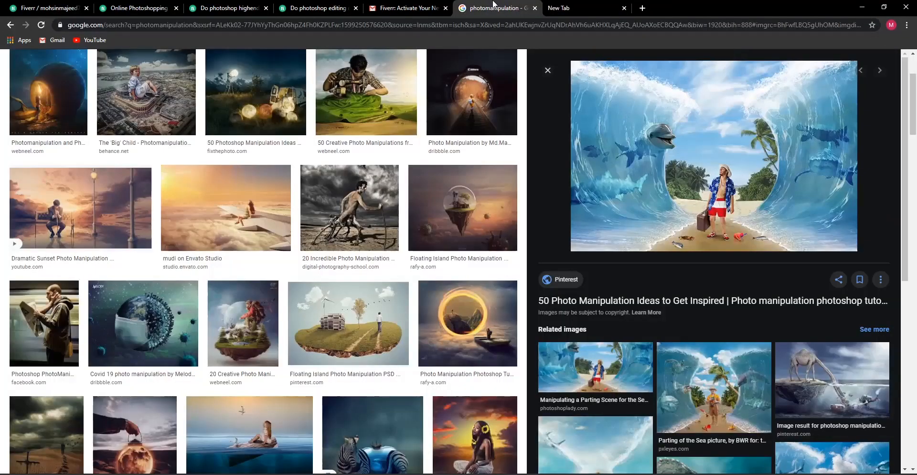
{"action": "key", "text": "ctrl+w"}
{"action": "key", "text": "ctrl+w"}
{"action": "left_click", "coordinate": [333, 4]}
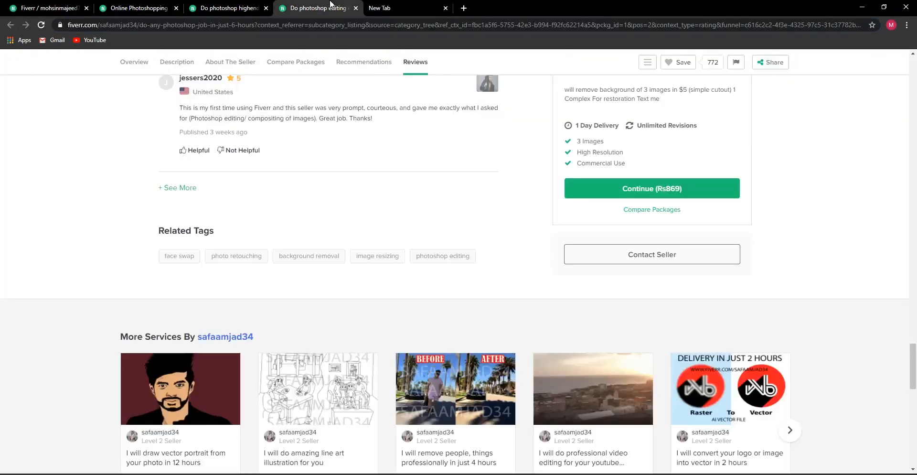
Search Google in the new tab for "mobilephone having 4gb ram and 6 inces screen" and skim the results
{"action": "left_click", "coordinate": [392, 8]}
{"action": "left_click", "coordinate": [416, 26]}
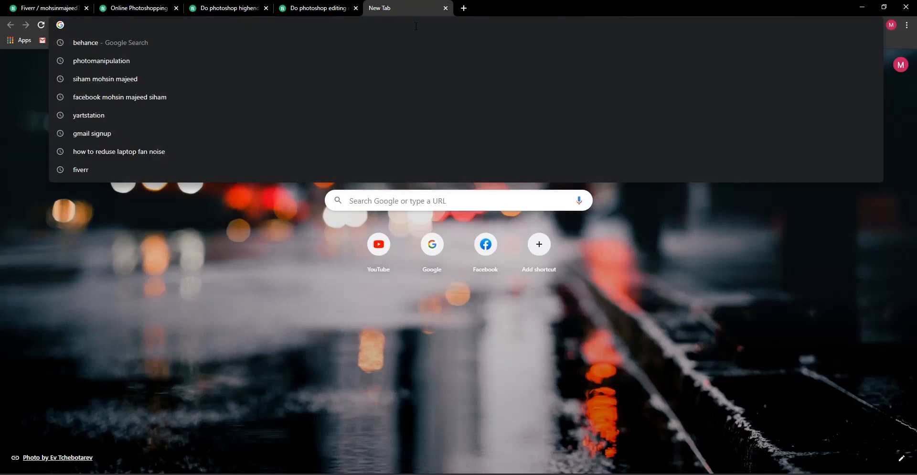
{"action": "type", "text": "mo"}
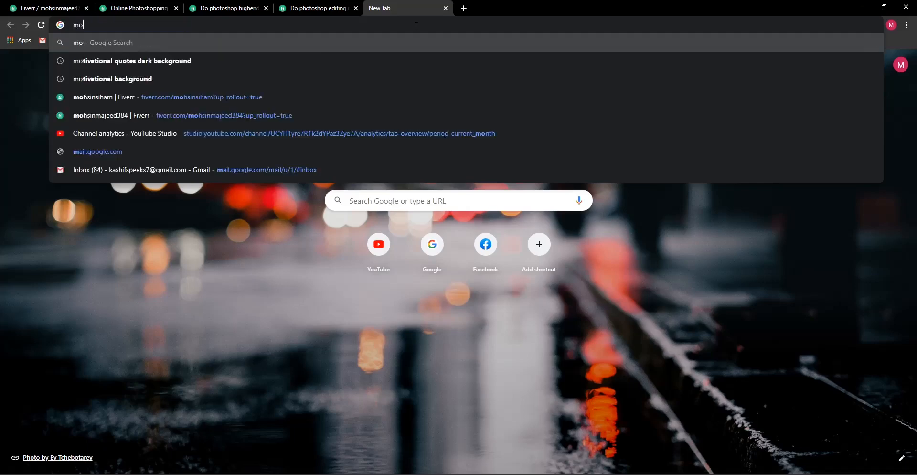
{"action": "type", "text": "bilephon"}
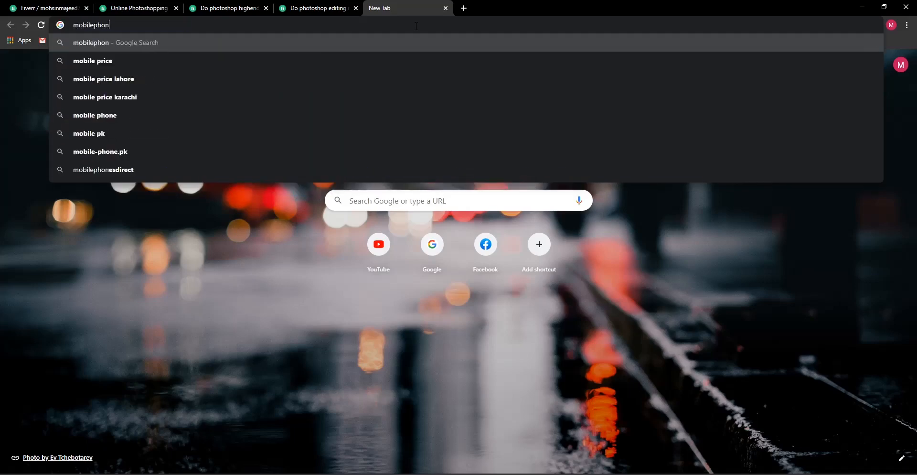
{"action": "type", "text": "e havi"}
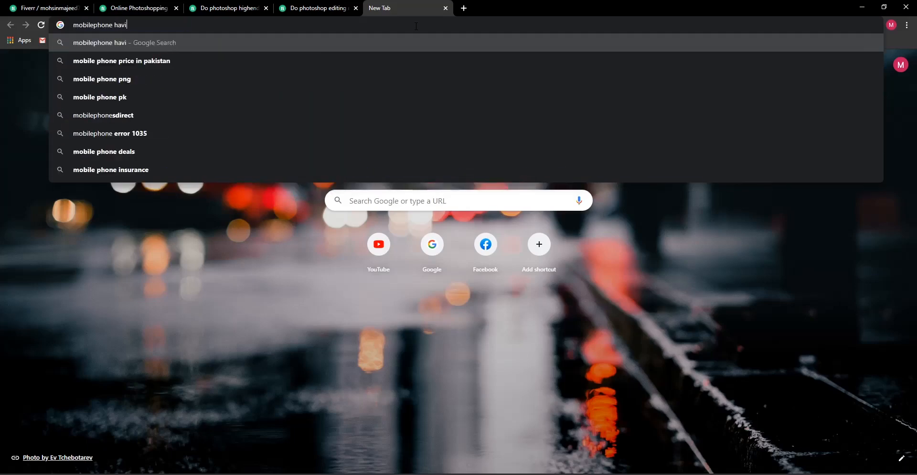
{"action": "type", "text": "ng 4"}
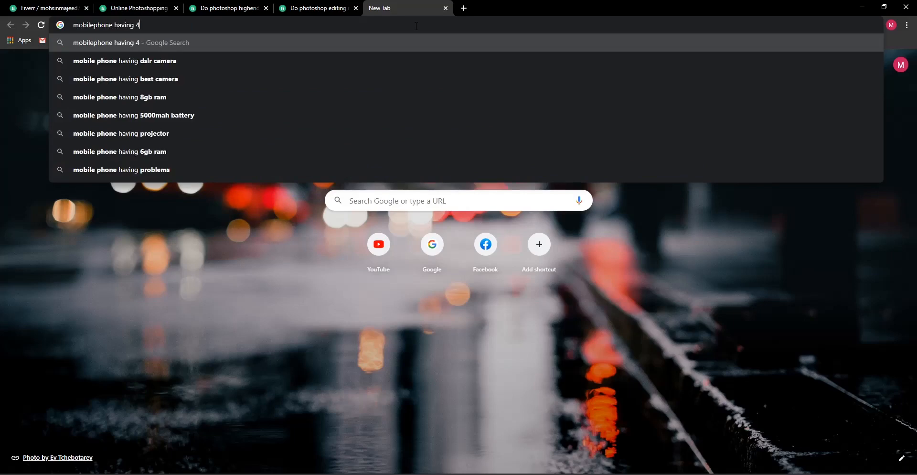
{"action": "type", "text": "gb "}
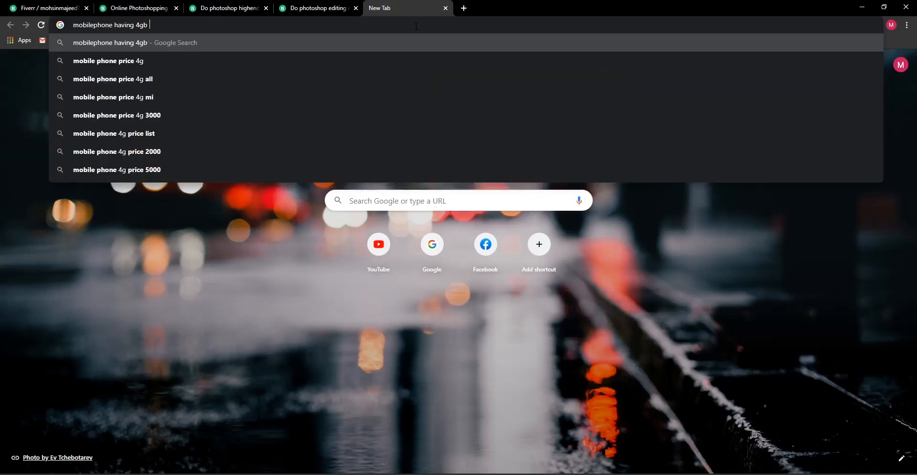
{"action": "type", "text": "ram and "}
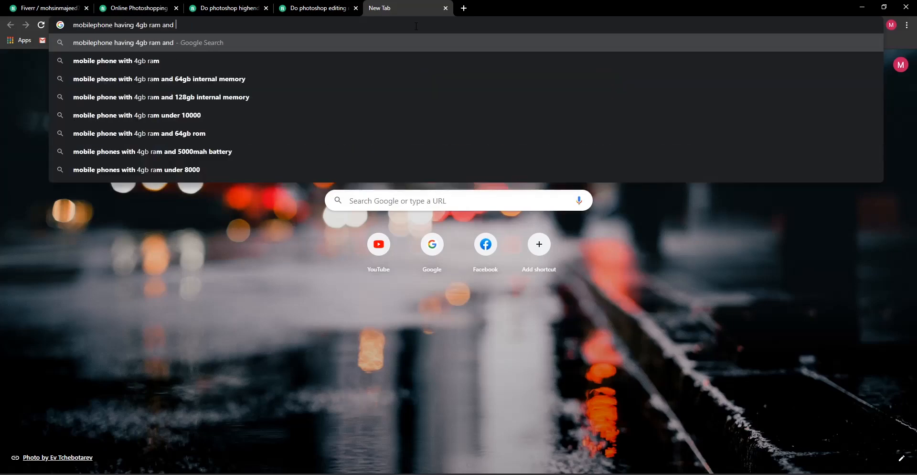
{"action": "type", "text": "6 i"}
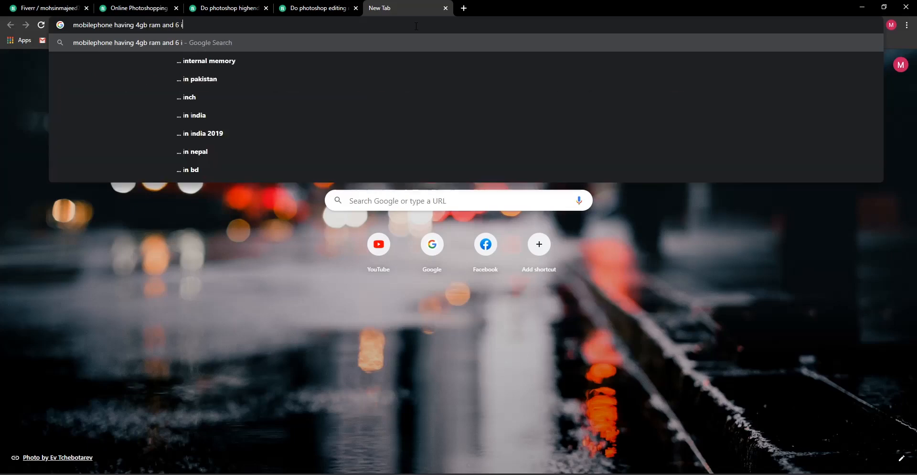
{"action": "type", "text": "nces screen"}
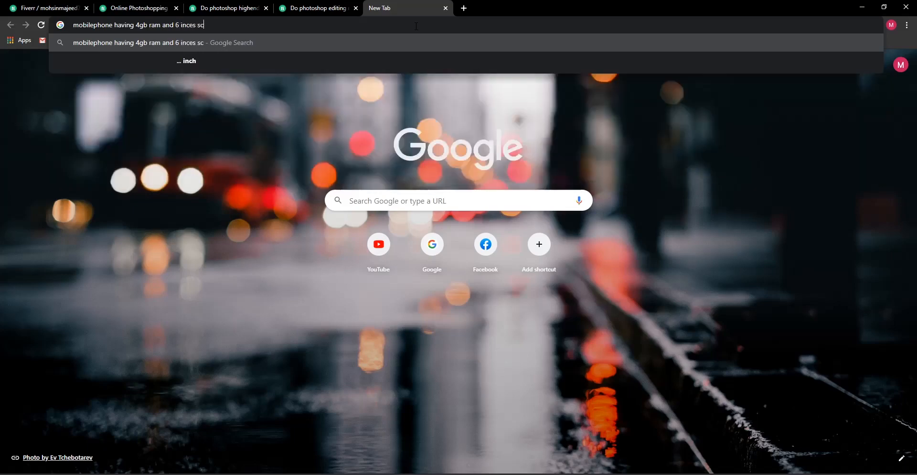
{"action": "key", "text": "Return"}
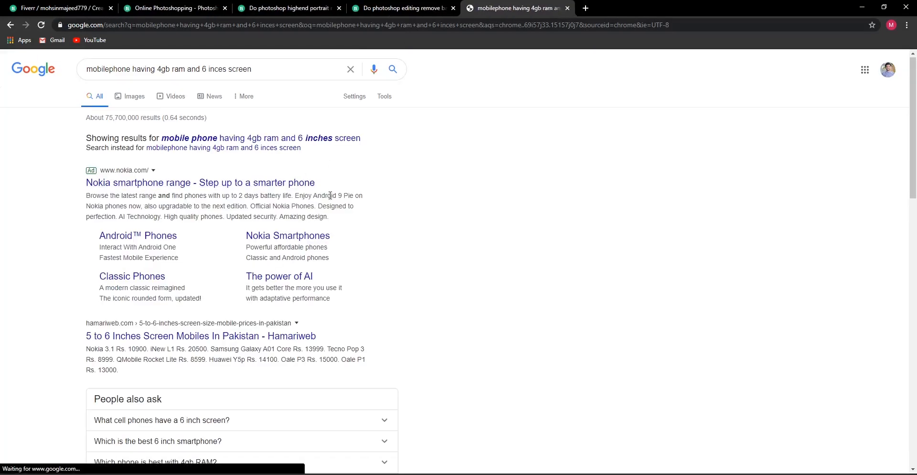
{"action": "scroll", "coordinate": [335, 218], "scroll_direction": "down", "scroll_amount": 8}
{"action": "scroll", "coordinate": [335, 218], "scroll_direction": "up", "scroll_amount": 8}
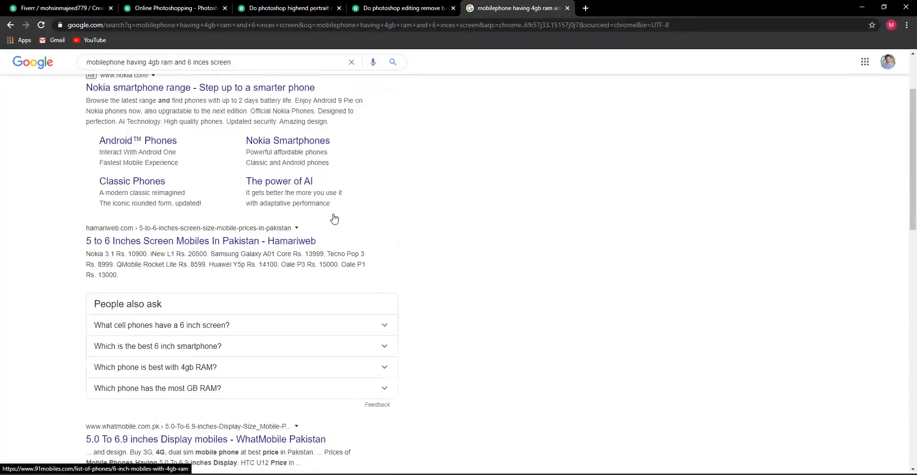
Replace the Google query with the shorter keyword phrase "mobile 4gbram 6 inches screen" and run the search
{"action": "triple_click", "coordinate": [212, 69]}
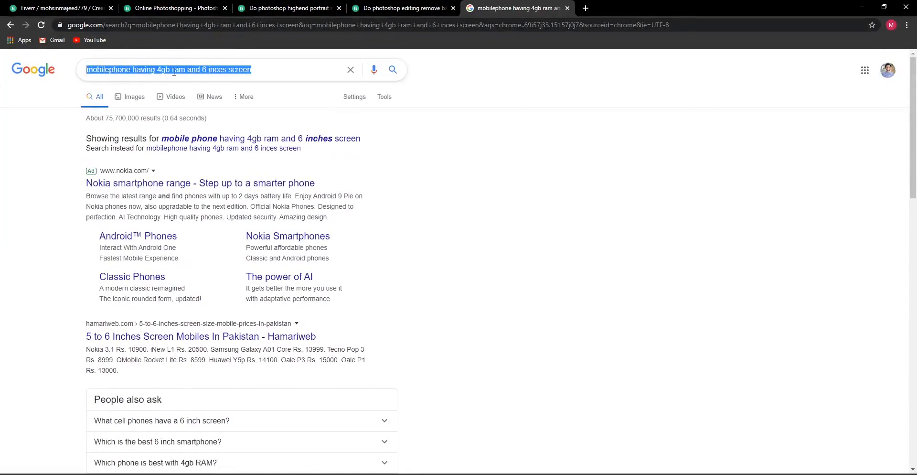
{"action": "left_click", "coordinate": [263, 70]}
{"action": "left_click_drag", "start_coordinate": [263, 69], "coordinate": [75, 72]}
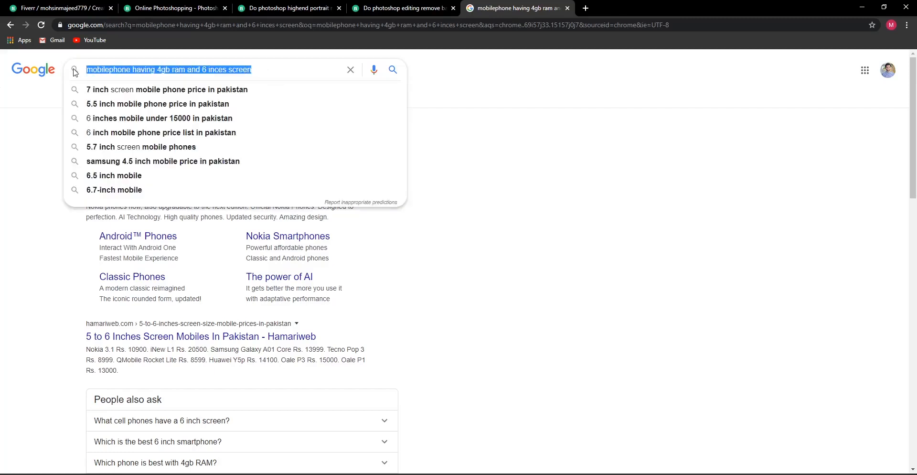
{"action": "type", "text": "mobile"}
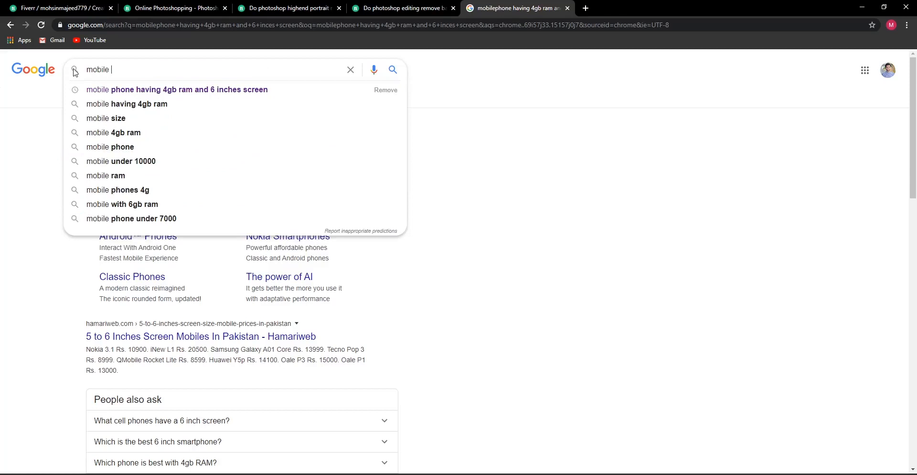
{"action": "type", "text": " 4"}
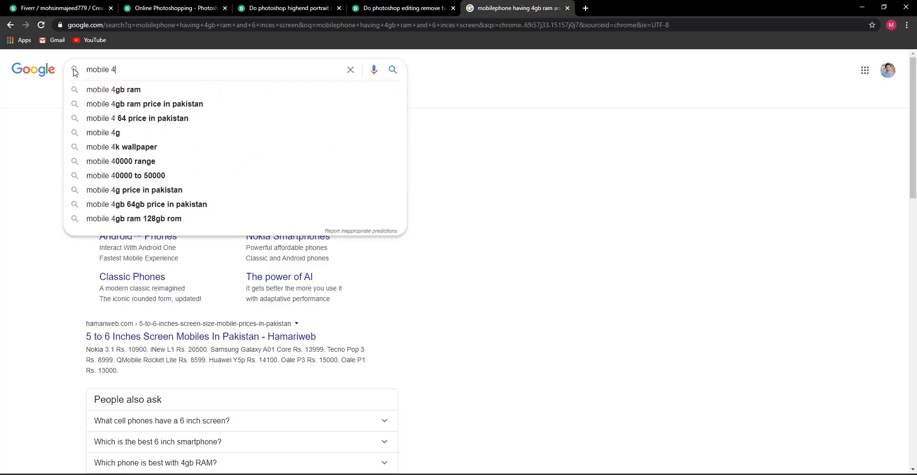
{"action": "type", "text": "gbram "}
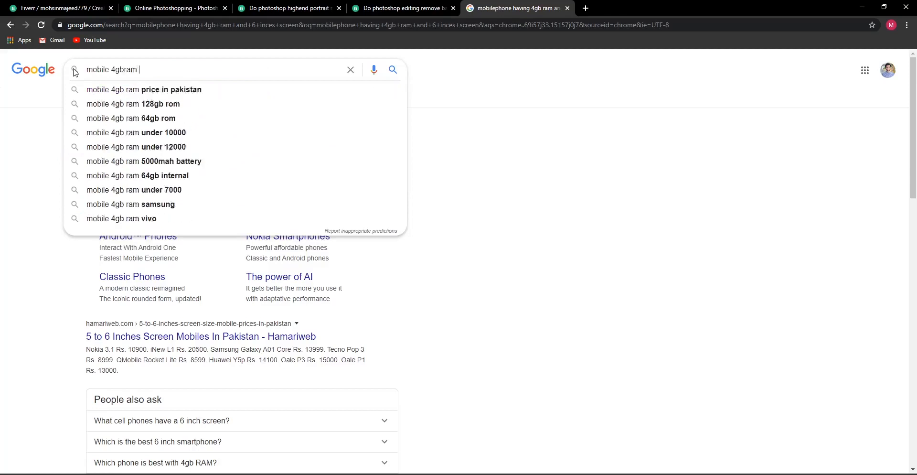
{"action": "type", "text": "6 in"}
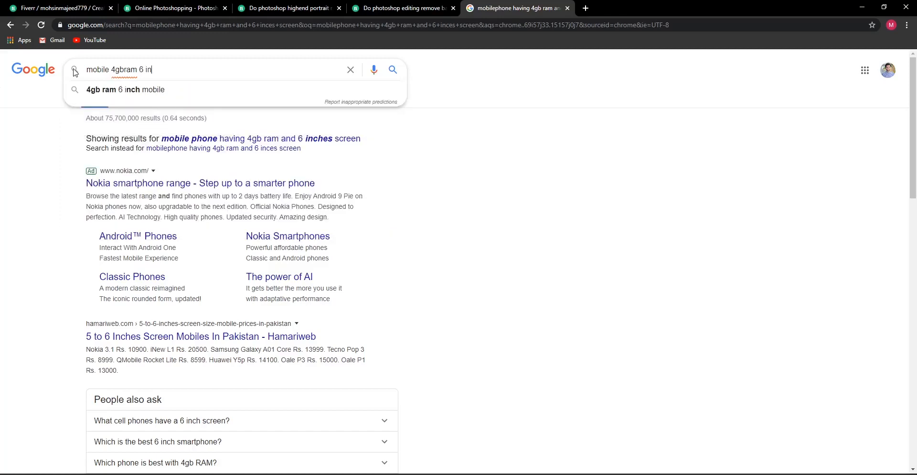
{"action": "type", "text": "ches screen"}
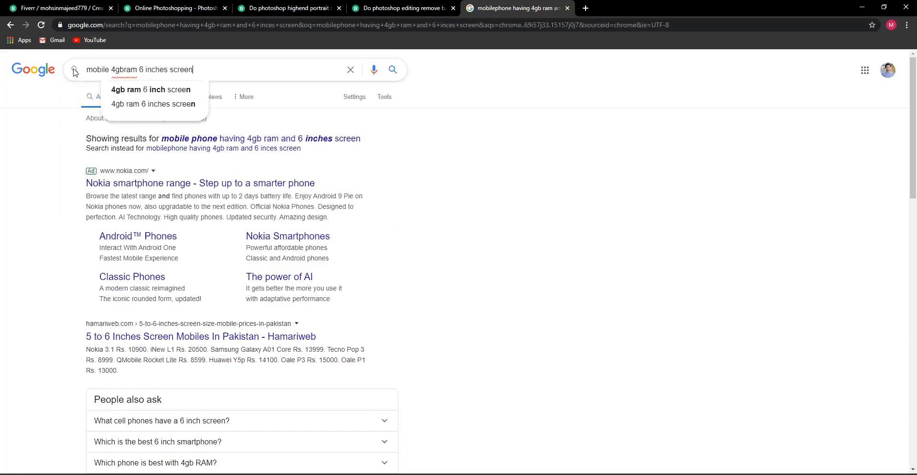
{"action": "key", "text": "Return"}
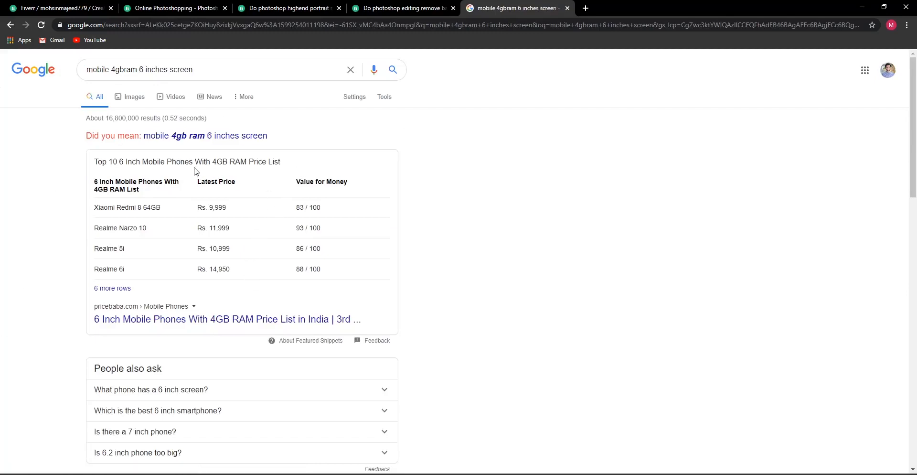
Go back to the results of the longer, sentence-style query and look through the whole first page, including related searches
{"action": "key", "text": "alt+Left"}
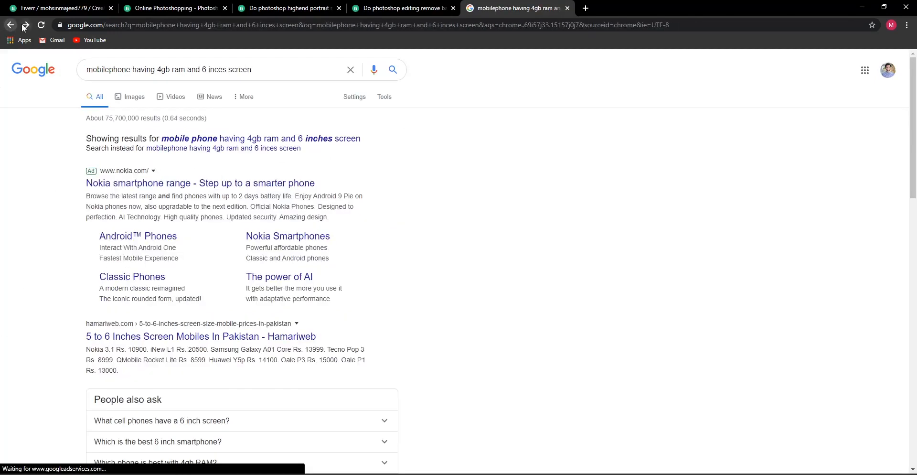
{"action": "scroll", "coordinate": [168, 167], "scroll_direction": "down", "scroll_amount": 15}
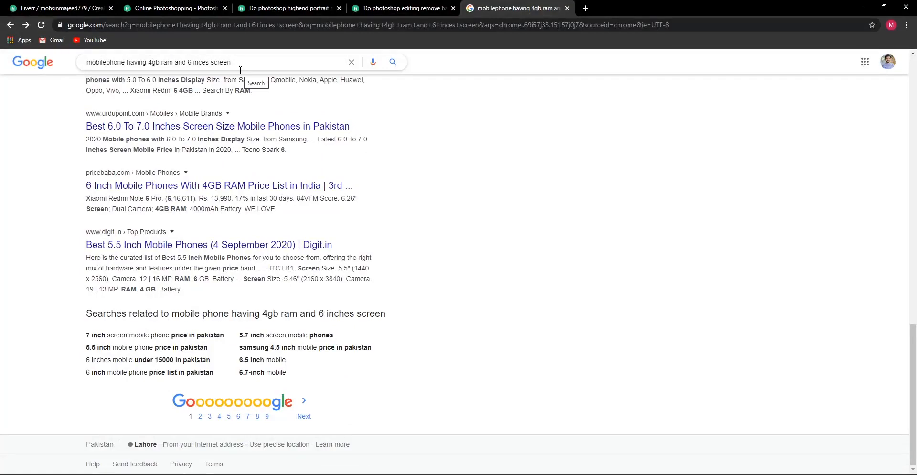
{"action": "scroll", "coordinate": [251, 119], "scroll_direction": "up", "scroll_amount": 4}
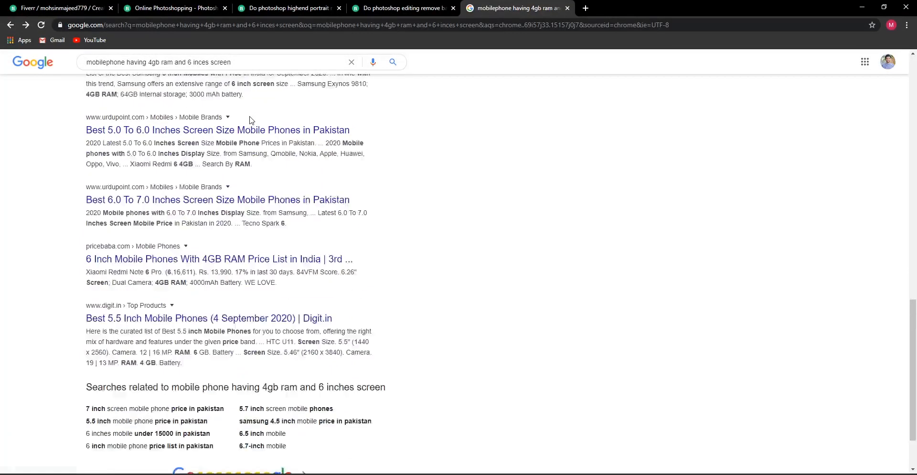
{"action": "scroll", "coordinate": [251, 120], "scroll_direction": "up", "scroll_amount": 4}
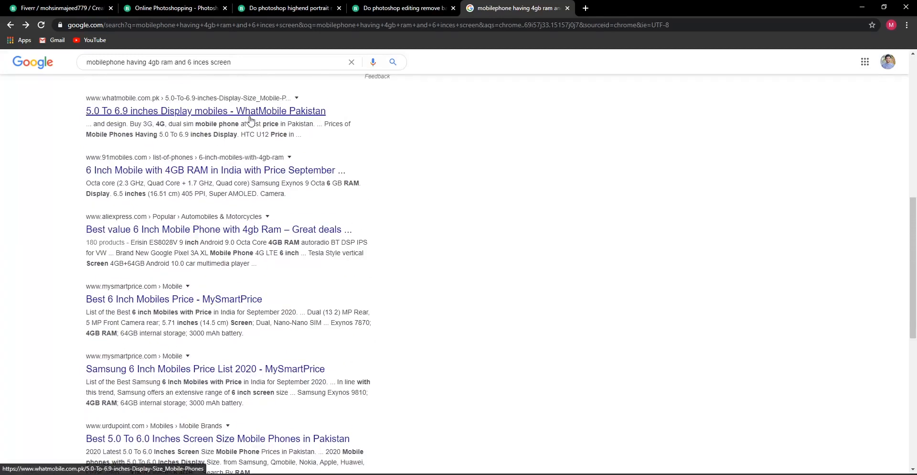
{"action": "scroll", "coordinate": [250, 120], "scroll_direction": "up", "scroll_amount": 7}
{"action": "scroll", "coordinate": [250, 120], "scroll_direction": "up", "scroll_amount": 2}
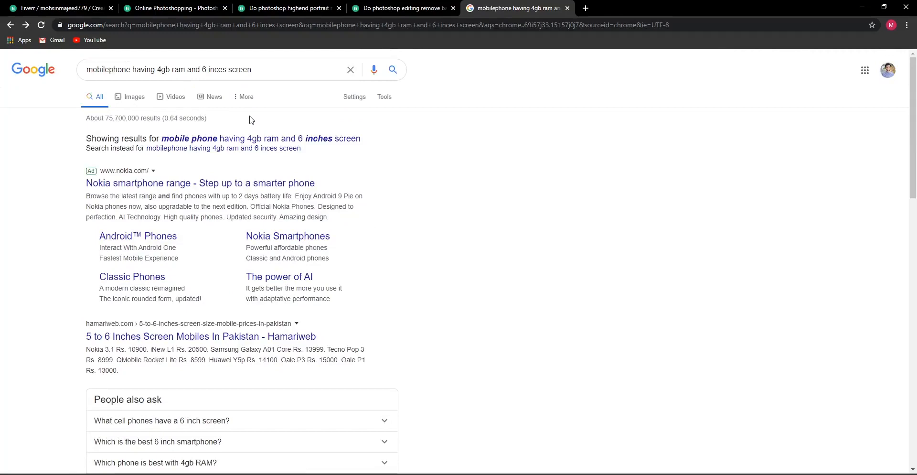
Return to the shorter query's results and examine the featured 6 inch phone list heading and the result titles below
{"action": "left_click", "coordinate": [24, 27]}
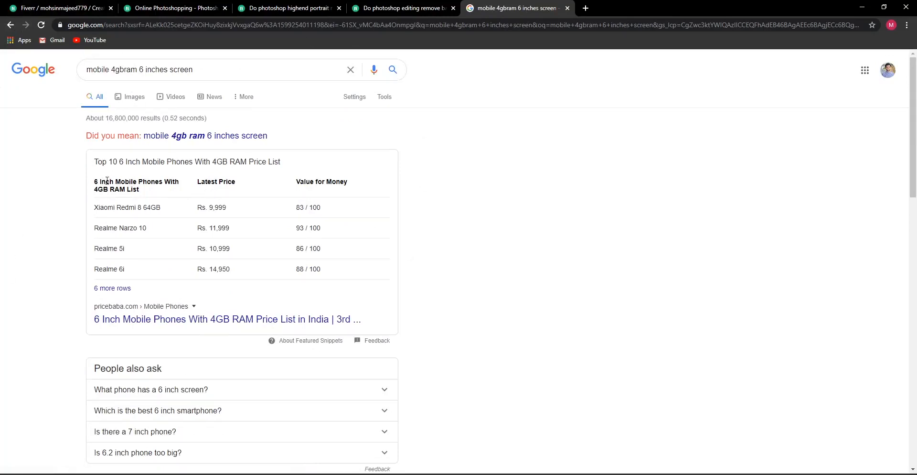
{"action": "left_click_drag", "start_coordinate": [104, 182], "coordinate": [180, 182]}
{"action": "left_click", "coordinate": [96, 193]}
{"action": "left_click_drag", "start_coordinate": [95, 193], "coordinate": [164, 193]}
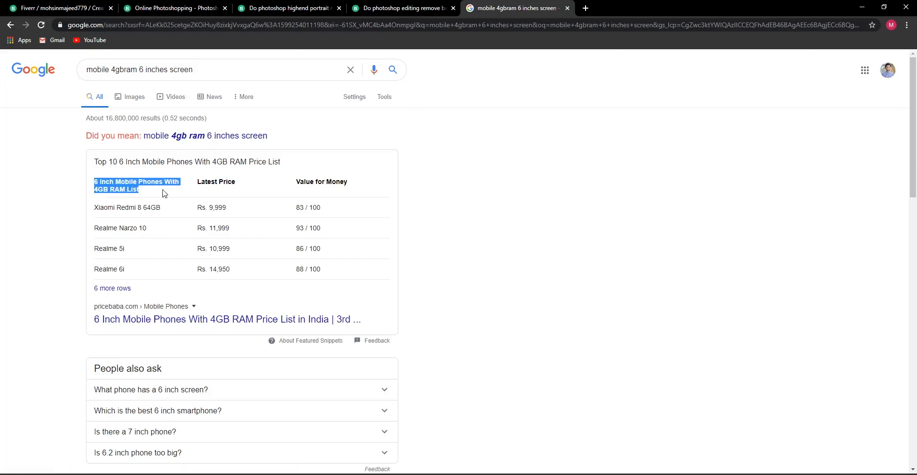
{"action": "left_click", "coordinate": [219, 268]}
{"action": "scroll", "coordinate": [220, 240], "scroll_direction": "down", "scroll_amount": 7}
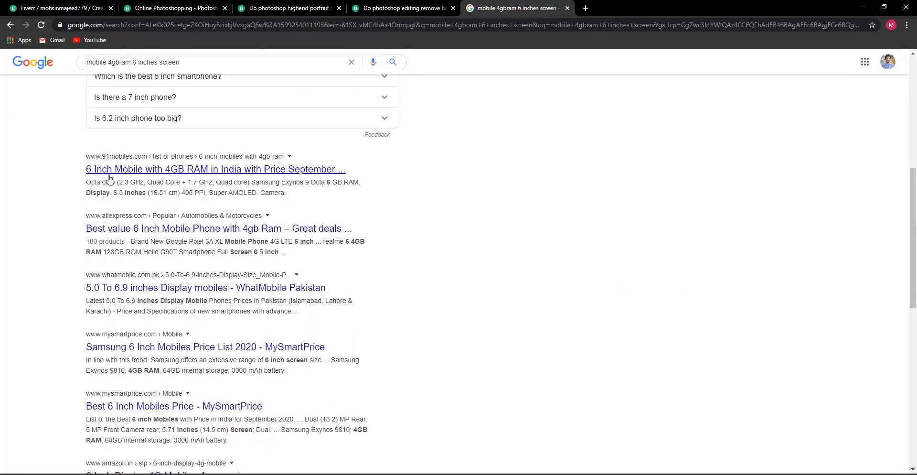
{"action": "scroll", "coordinate": [186, 233], "scroll_direction": "down", "scroll_amount": 6}
{"action": "scroll", "coordinate": [186, 233], "scroll_direction": "up", "scroll_amount": 5}
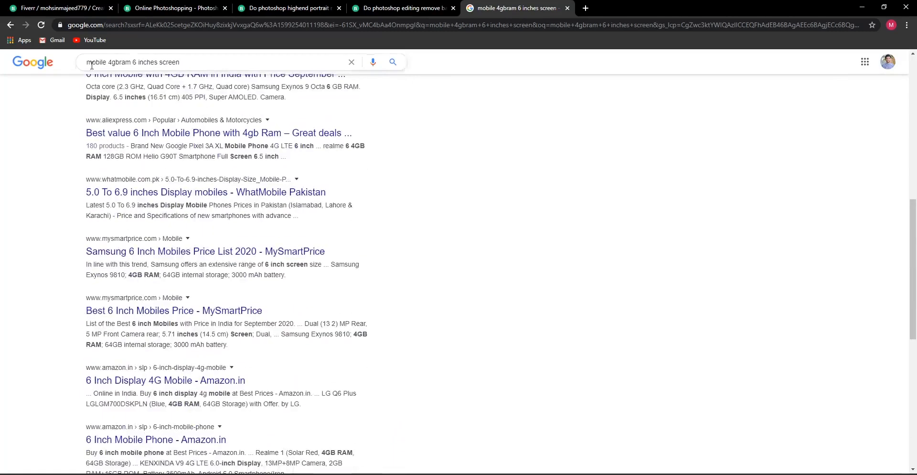
{"action": "scroll", "coordinate": [377, 268], "scroll_direction": "up", "scroll_amount": 8}
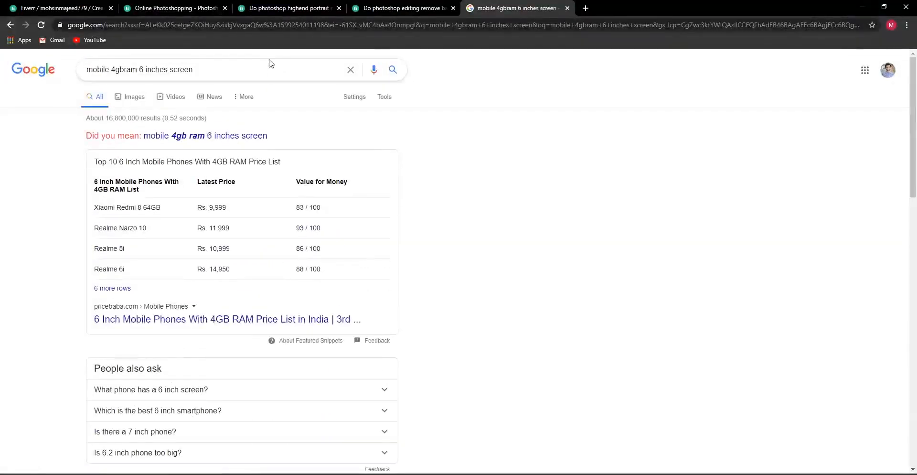
Replace the Google query with "background removing photoshop tutorial in urdu" and run the search
{"action": "triple_click", "coordinate": [179, 69]}
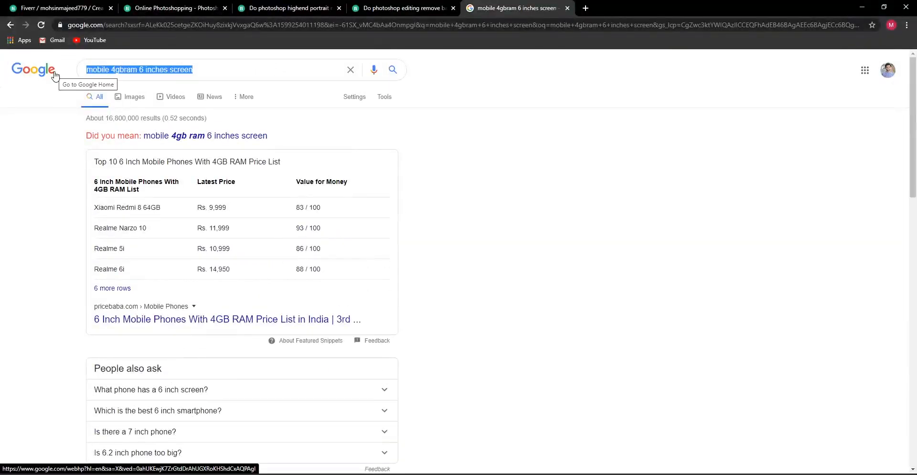
{"action": "key", "text": "BackSpace"}
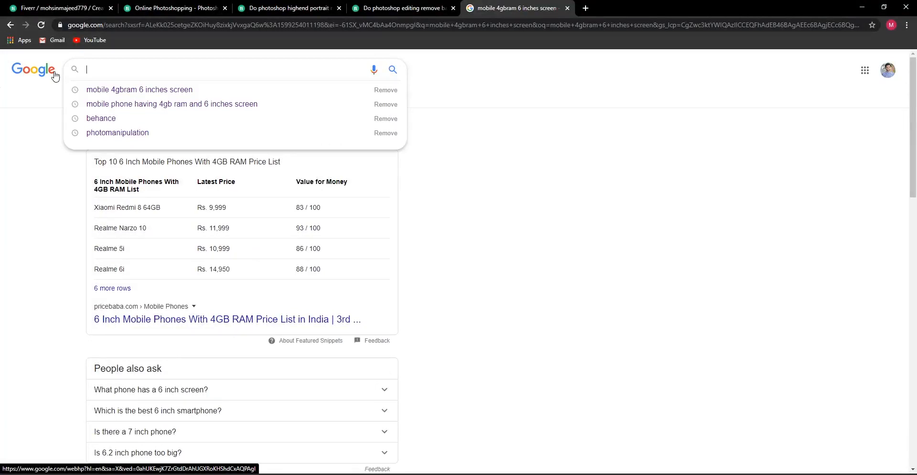
{"action": "type", "text": "backgrou"}
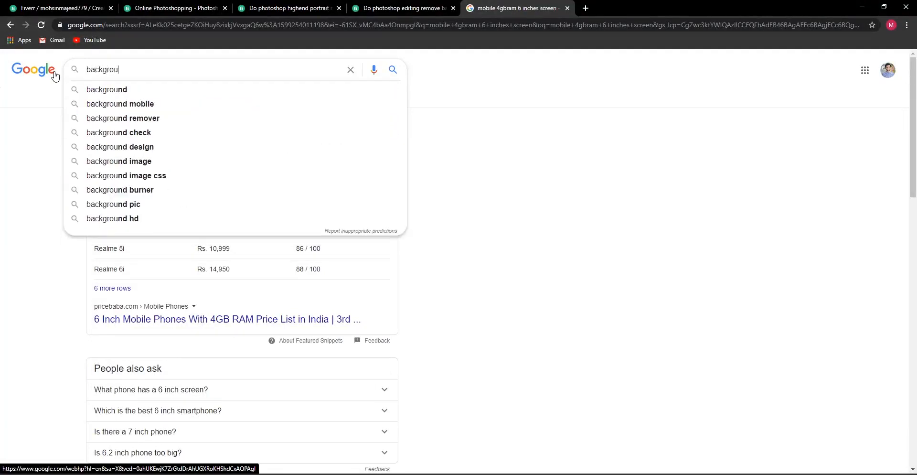
{"action": "type", "text": "nd rem"}
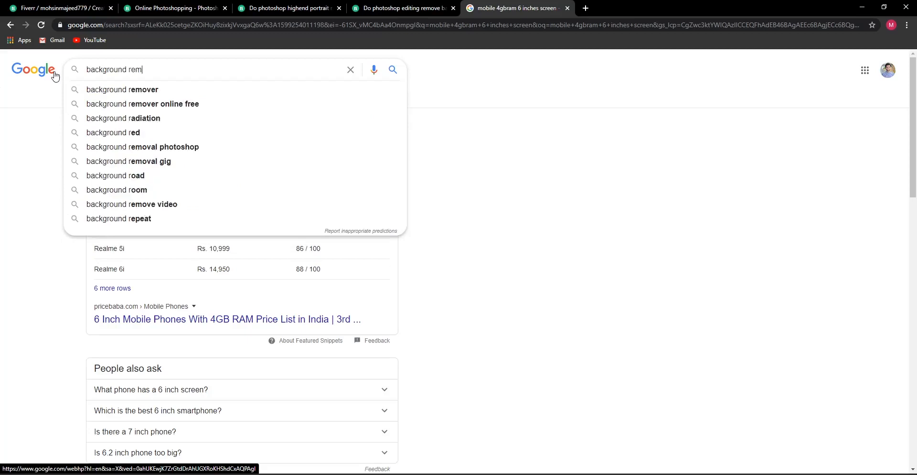
{"action": "type", "text": "oving ph"}
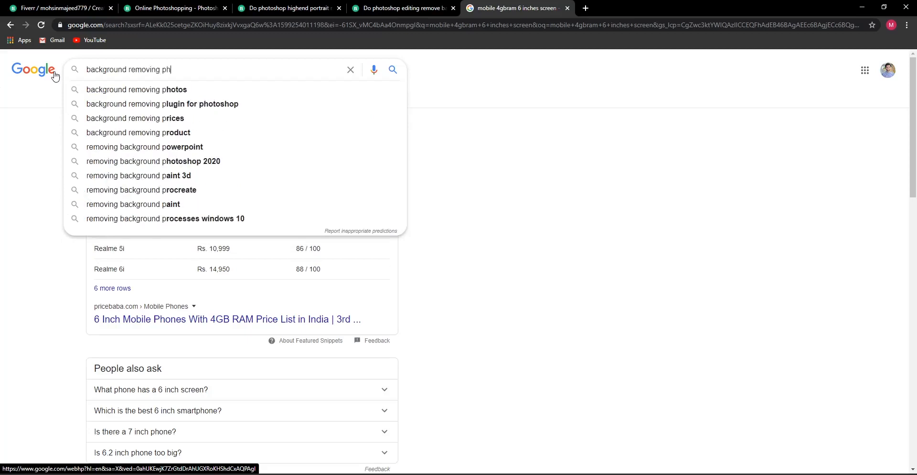
{"action": "type", "text": "toshop"}
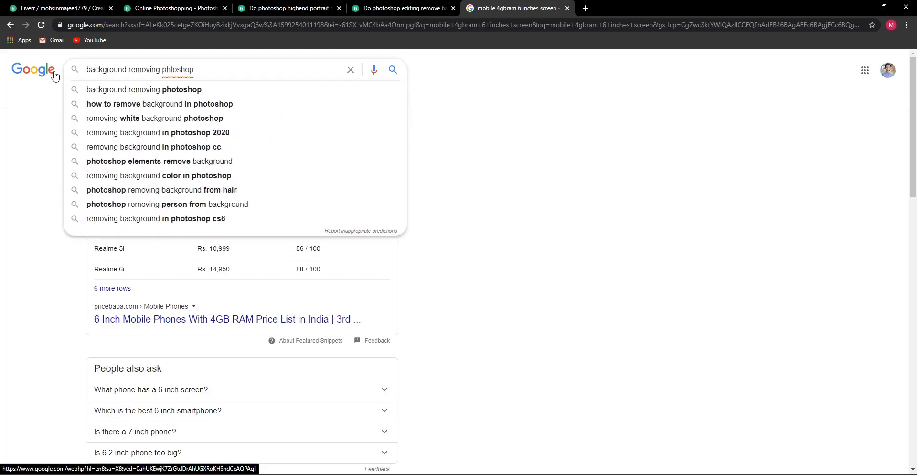
{"action": "key", "text": "Down"}
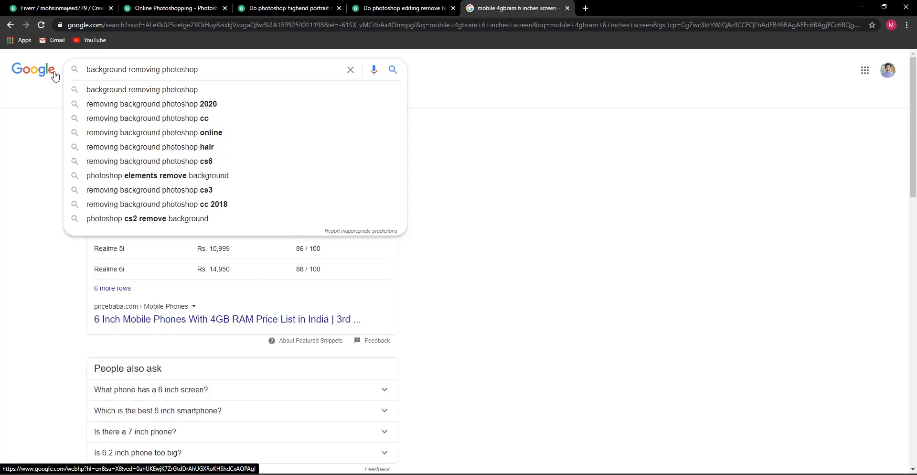
{"action": "type", "text": "tutori"}
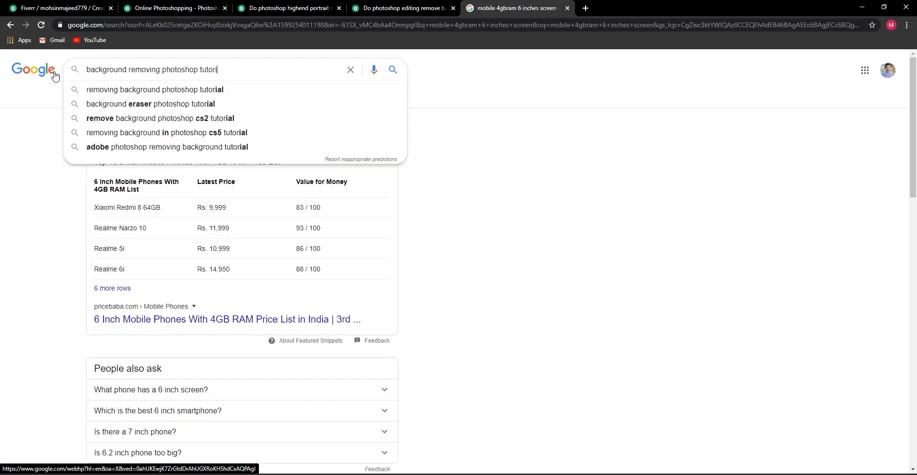
{"action": "type", "text": "al in urdu"}
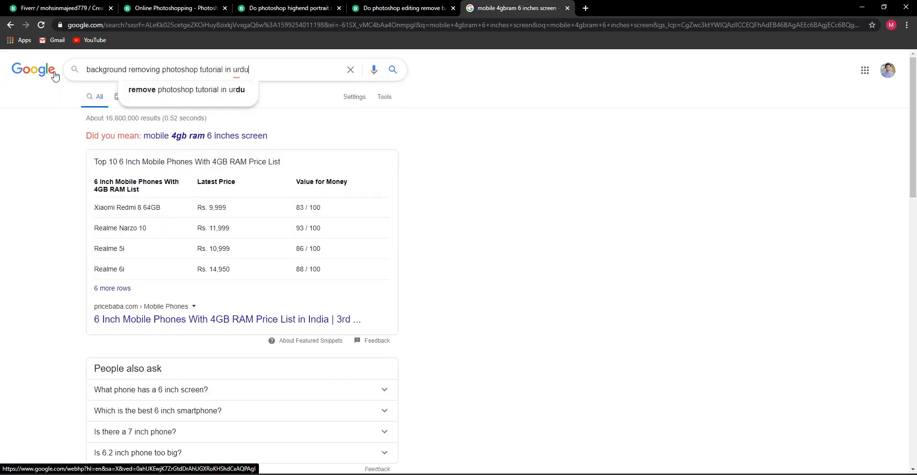
{"action": "key", "text": "Return"}
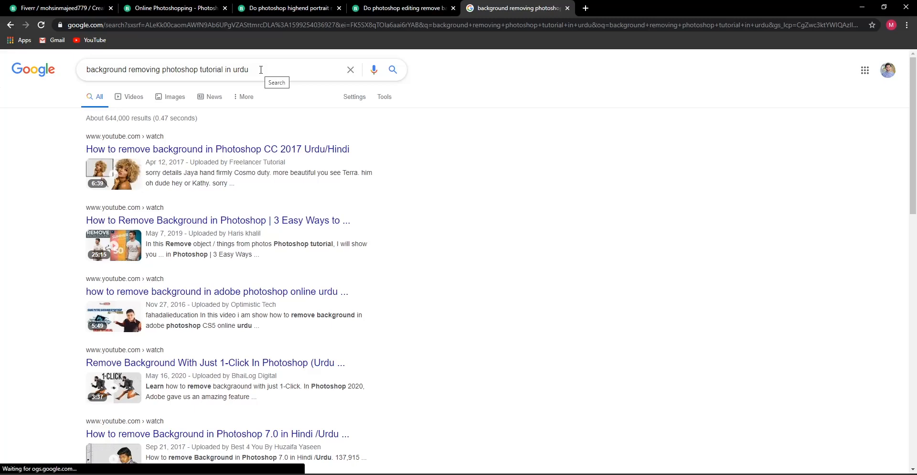
Search Google for the shorter keyword phrase "background removing photoshop urdu"
{"action": "left_click_drag", "start_coordinate": [261, 69], "coordinate": [2, 71]}
{"action": "type", "text": "ba"}
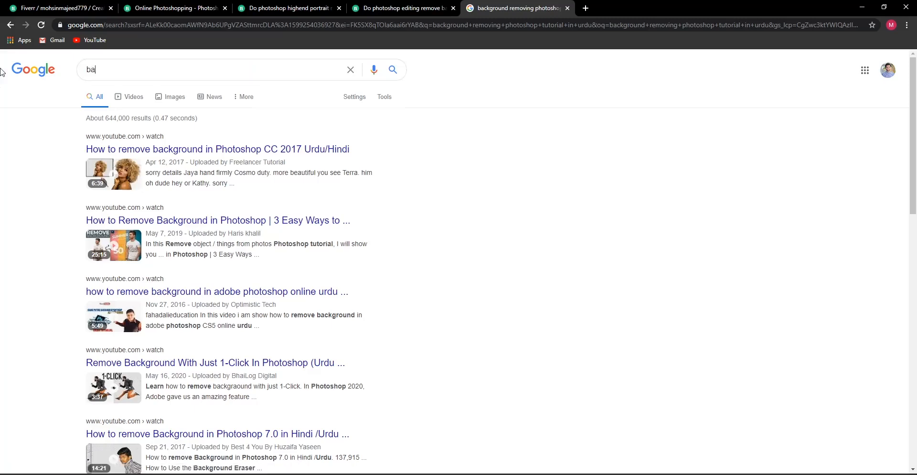
{"action": "type", "text": "ckgroung"}
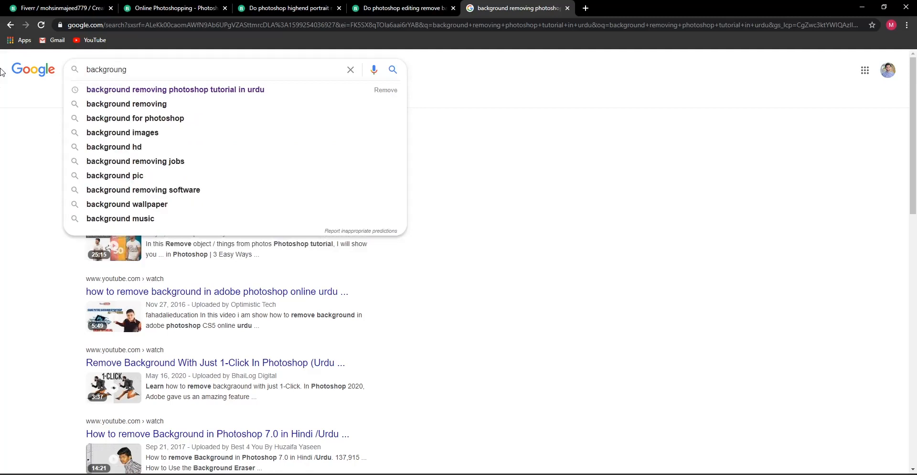
{"action": "key", "text": "BackSpace"}
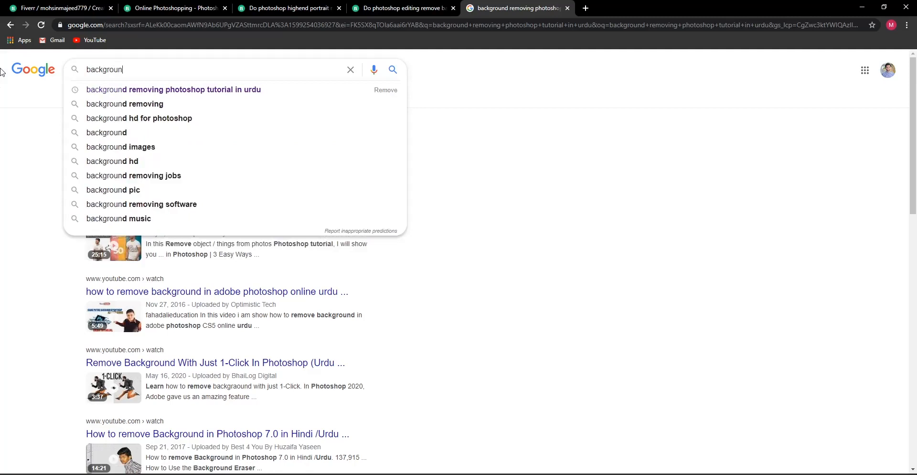
{"action": "type", "text": "d removing photo"}
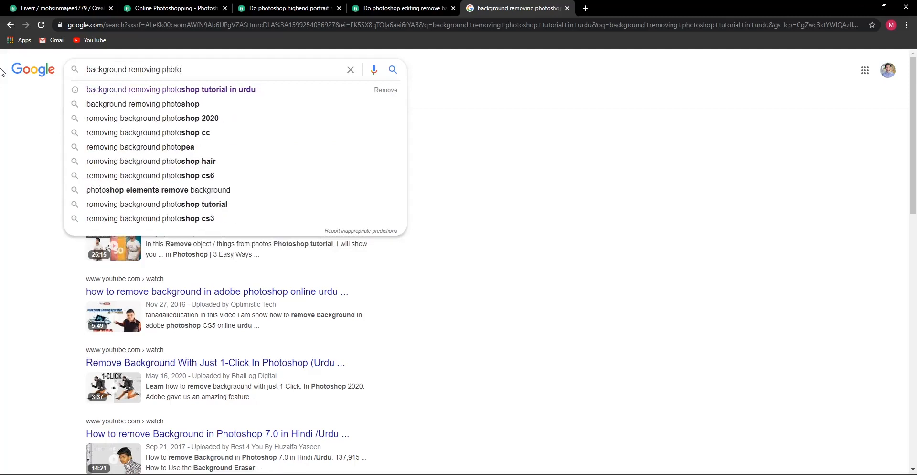
{"action": "type", "text": "shop urdu"}
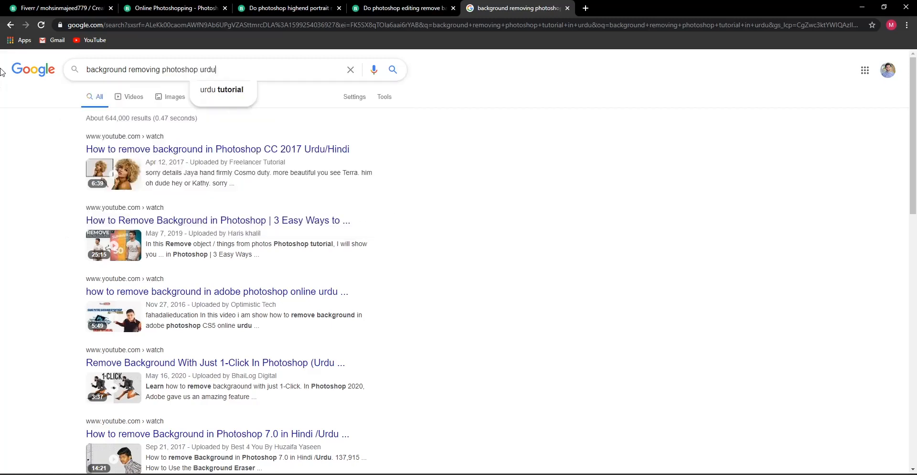
{"action": "key", "text": "Return"}
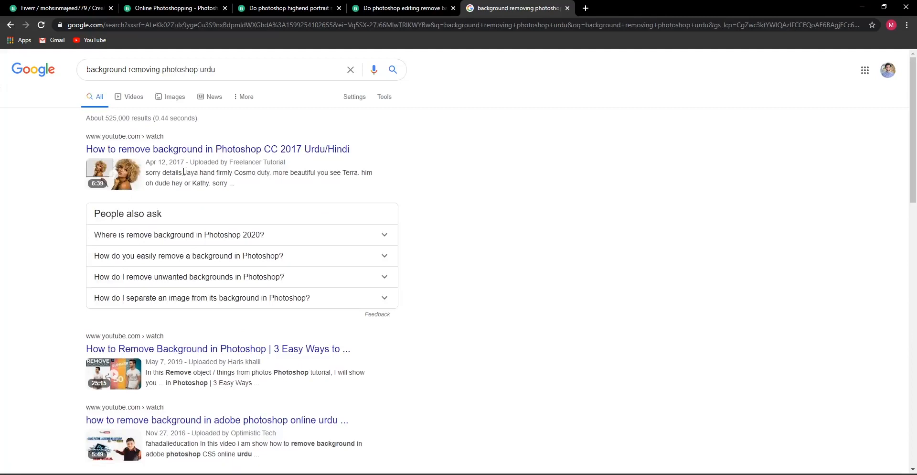
Compare the results of the longer tutorial query with those of the shorter one, ending on the shorter query's results
{"action": "left_click", "coordinate": [10, 25]}
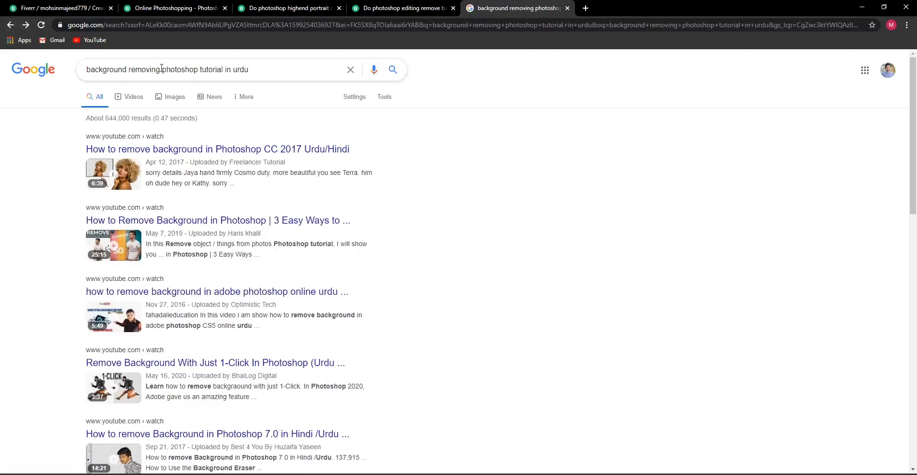
{"action": "left_click", "coordinate": [26, 25]}
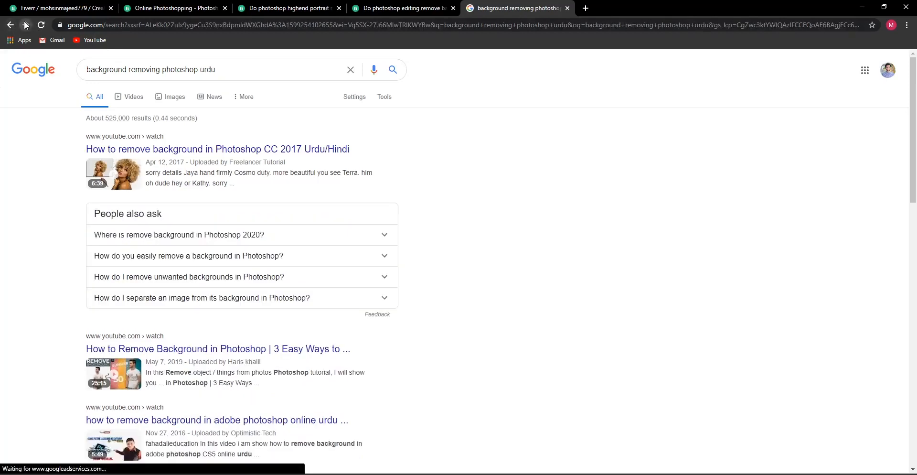
{"action": "left_click", "coordinate": [176, 96]}
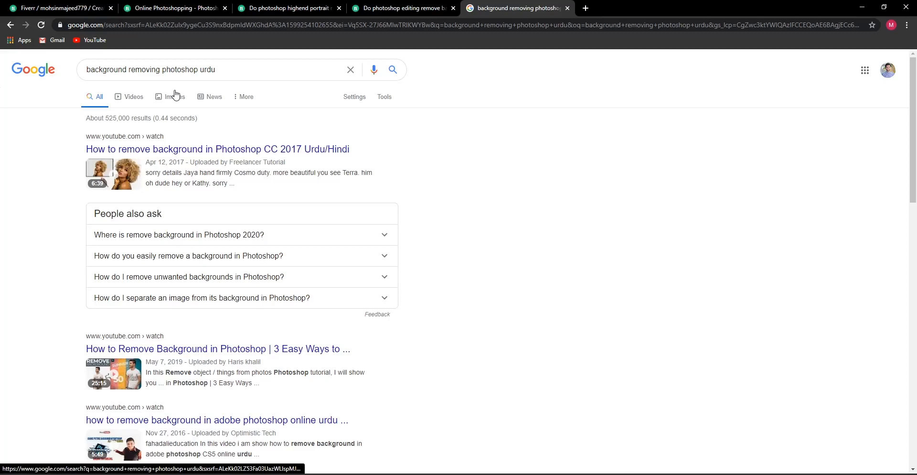
Return to the Fiverr gig form, reread the gig title, and add "Photoshop editing" as the first search tag
{"action": "left_click", "coordinate": [79, 5]}
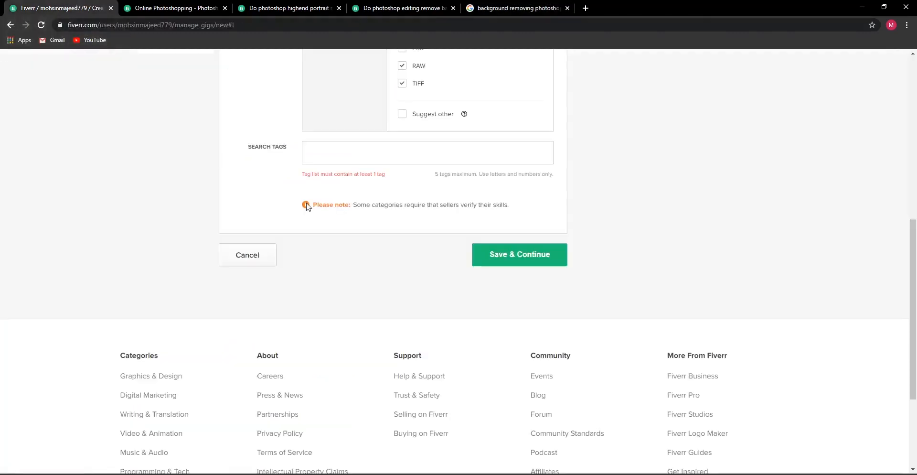
{"action": "scroll", "coordinate": [389, 276], "scroll_direction": "up", "scroll_amount": 3}
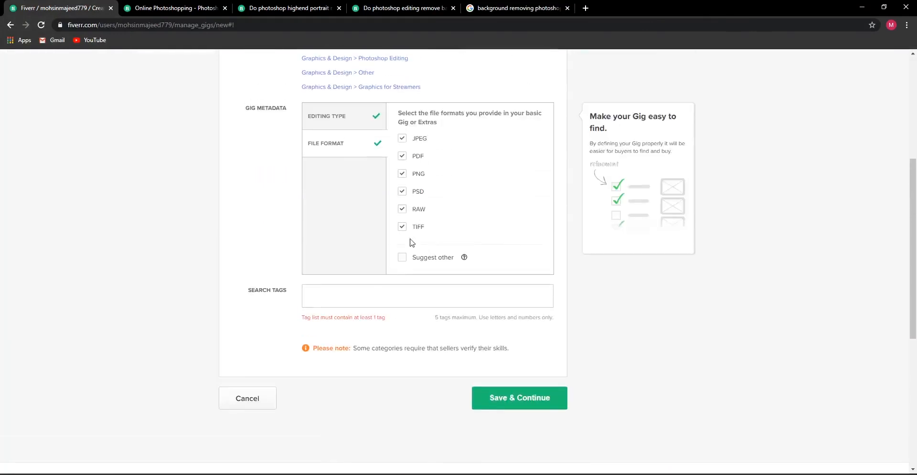
{"action": "left_click", "coordinate": [399, 294]}
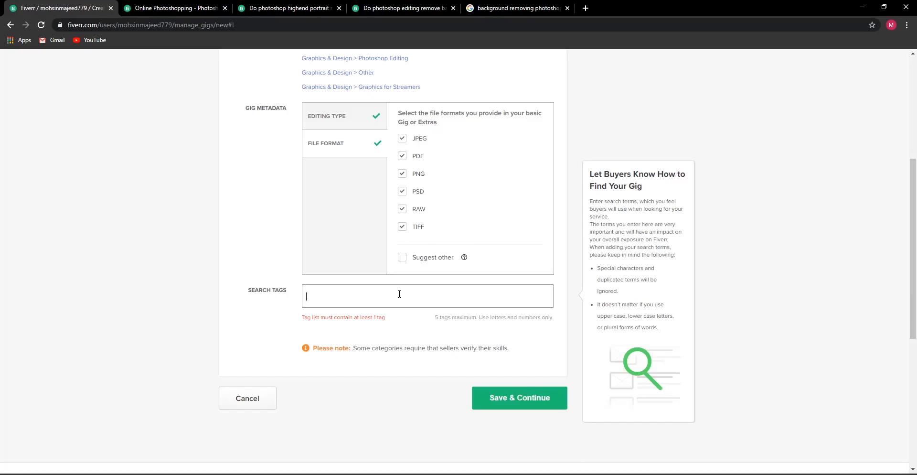
{"action": "scroll", "coordinate": [399, 294], "scroll_direction": "up", "scroll_amount": 5}
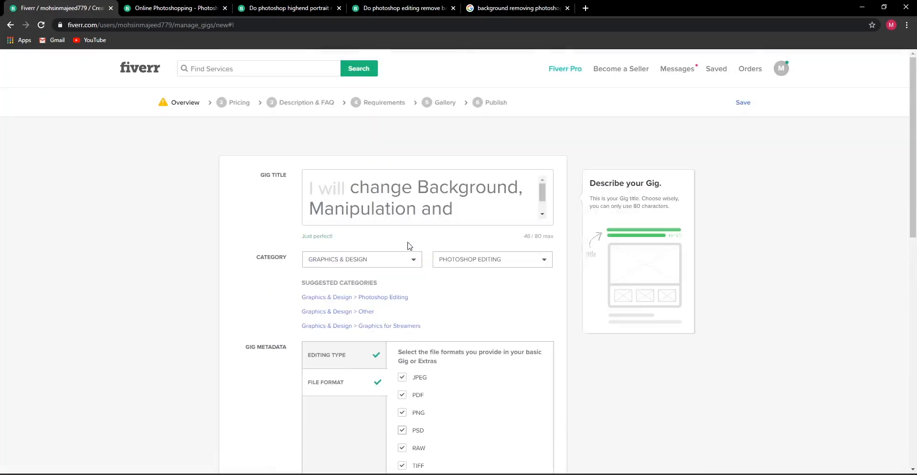
{"action": "scroll", "coordinate": [442, 218], "scroll_direction": "down", "scroll_amount": 1}
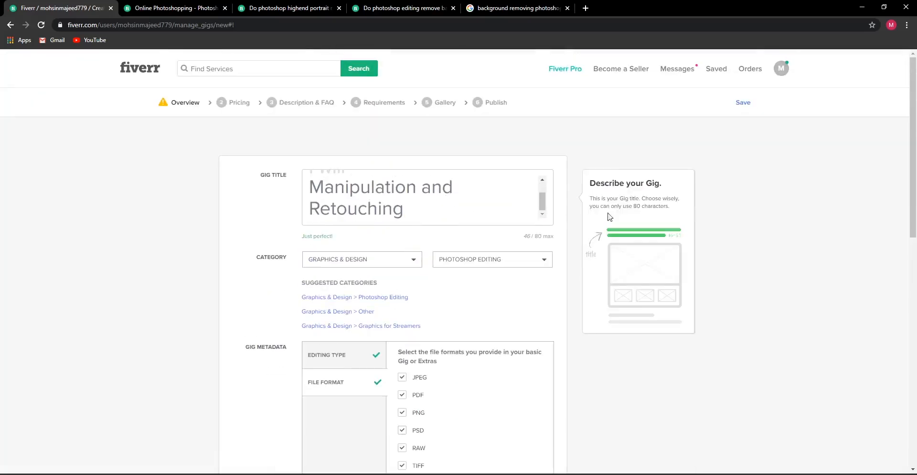
{"action": "scroll", "coordinate": [629, 184], "scroll_direction": "down", "scroll_amount": 6}
{"action": "left_click", "coordinate": [489, 243]}
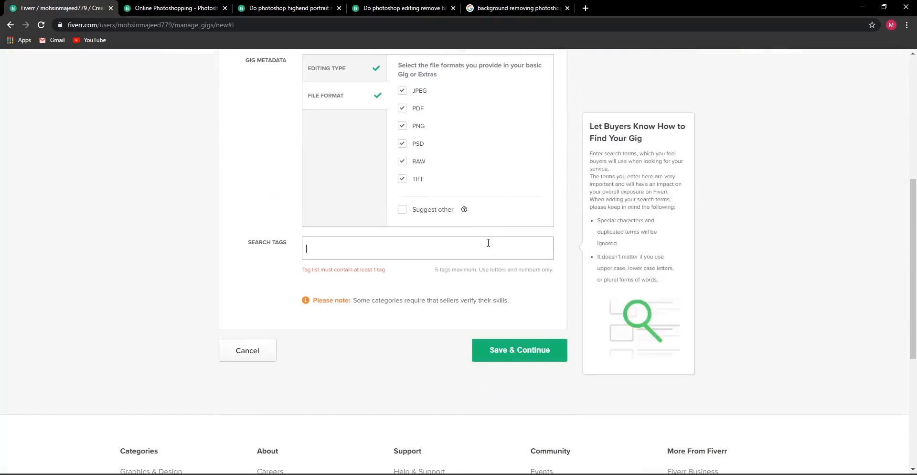
{"action": "type", "text": "Photoshop editing"}
{"action": "type", "text": "k"}
{"action": "key", "text": "Return"}
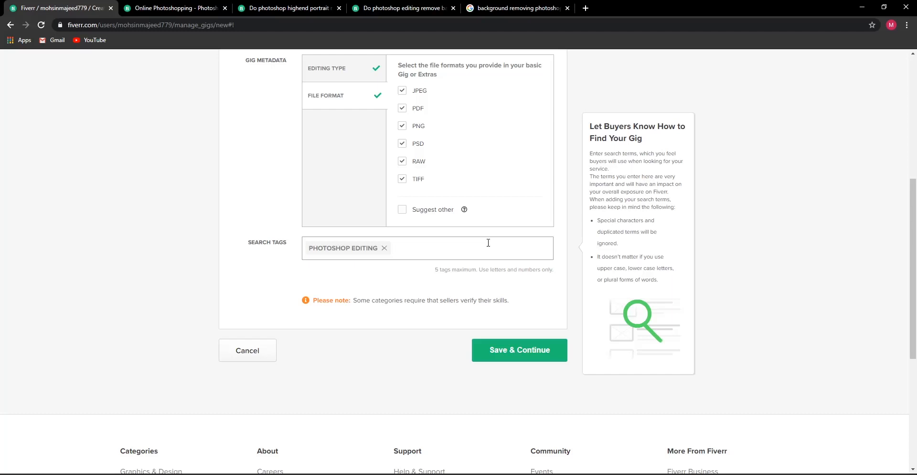
Add the suggested term "background removal" as the second search tag
{"action": "type", "text": "backgrou"}
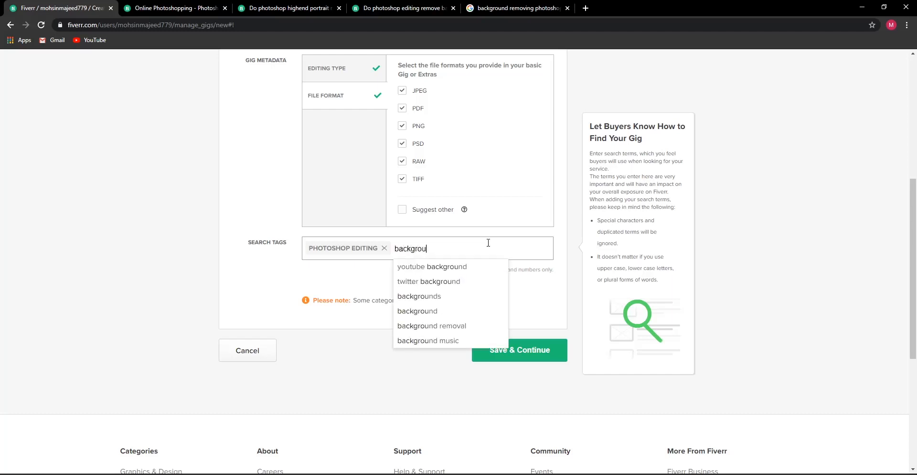
{"action": "type", "text": "nd"}
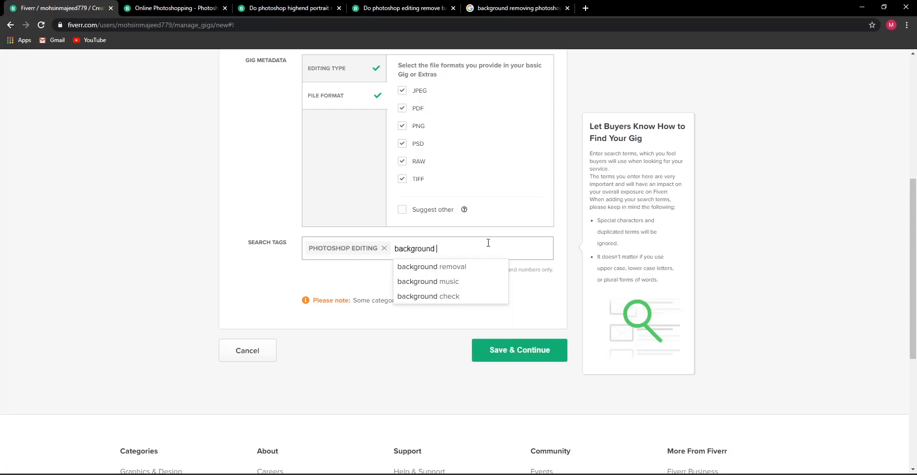
{"action": "left_click", "coordinate": [479, 271]}
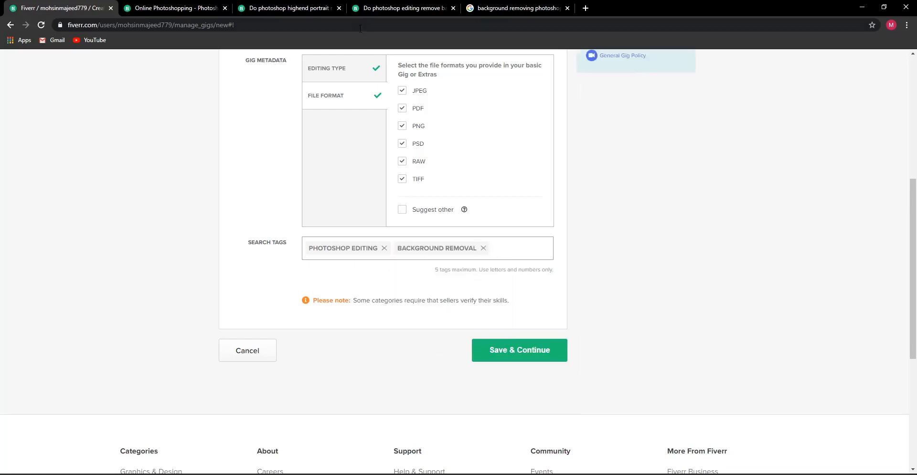
Check the related tags on the two competitor gigs and add "face retouching" to the gig's search tags
{"action": "key", "text": "ctrl+4"}
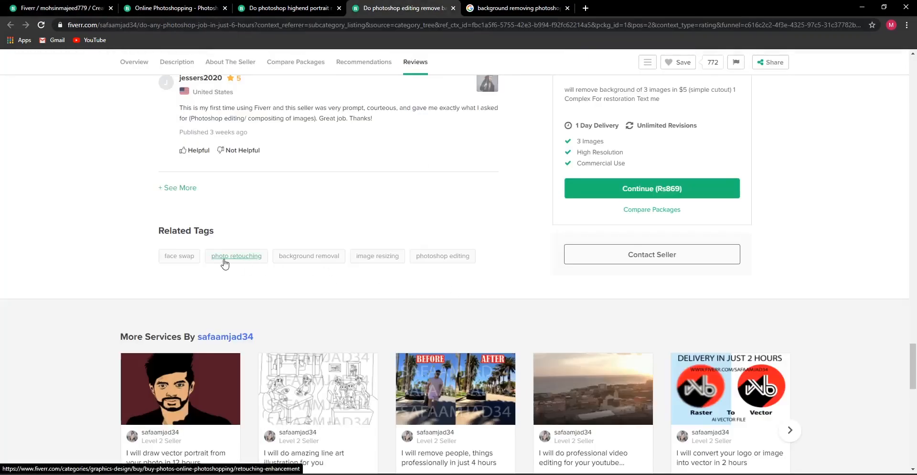
{"action": "left_click", "coordinate": [271, 6]}
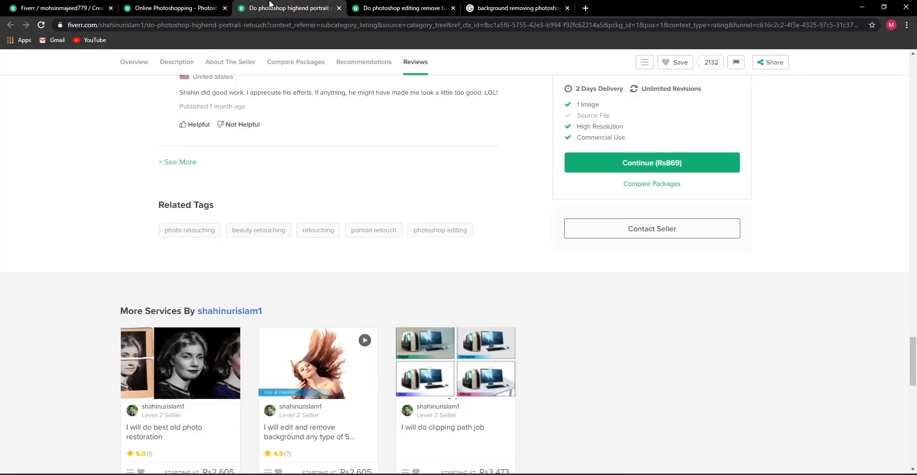
{"action": "left_click", "coordinate": [138, 8]}
{"action": "left_click", "coordinate": [262, 5]}
{"action": "left_click", "coordinate": [108, 4]}
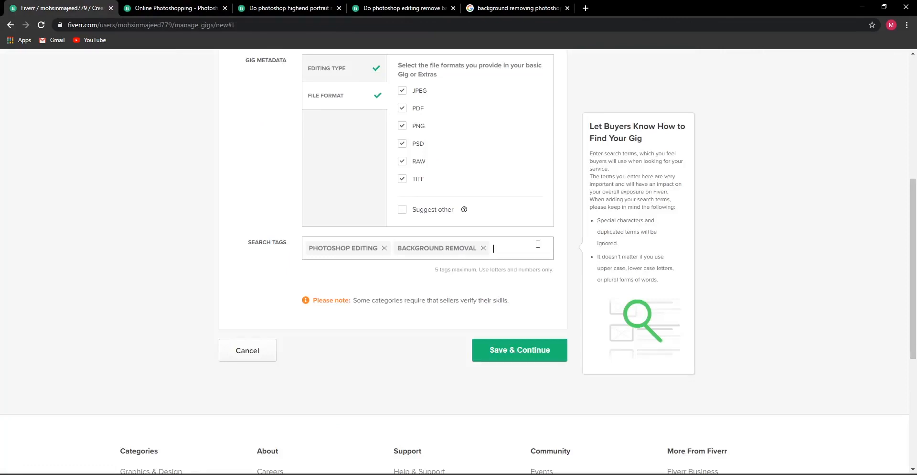
{"action": "type", "text": "face retouching"}
{"action": "key", "text": "Return"}
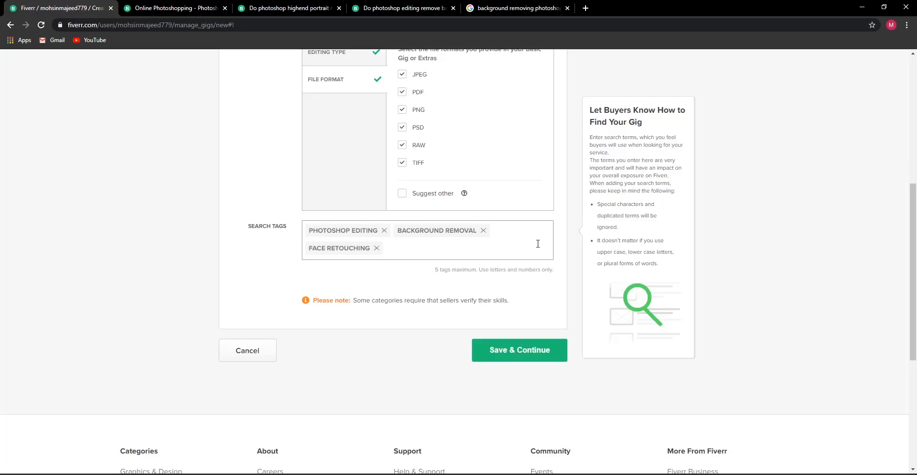
Reread the gig title for further keyword ideas and return to the search tags
{"action": "scroll", "coordinate": [538, 243], "scroll_direction": "up", "scroll_amount": 6}
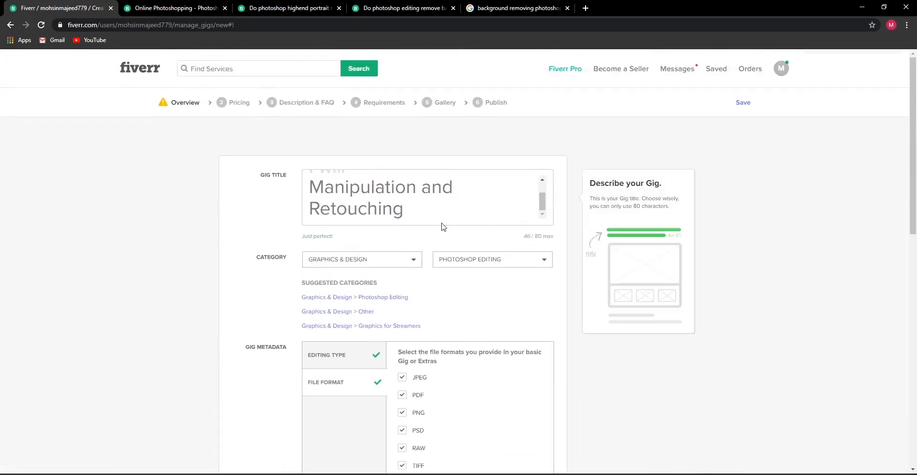
{"action": "scroll", "coordinate": [451, 213], "scroll_direction": "up", "scroll_amount": 2}
{"action": "scroll", "coordinate": [458, 248], "scroll_direction": "down", "scroll_amount": 9}
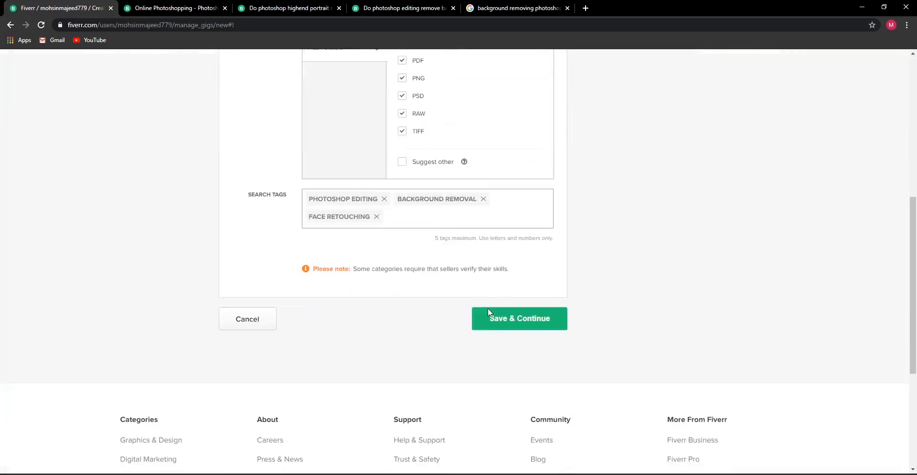
Add the suggested terms "photo manipulation" and "resizing images" as the gig's last two search tags
{"action": "left_click", "coordinate": [468, 224]}
{"action": "type", "text": "ma"}
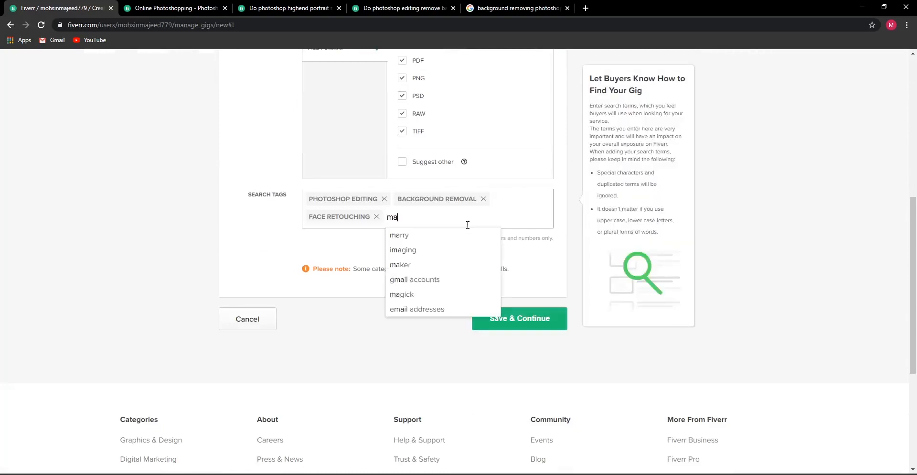
{"action": "type", "text": "nipulation"}
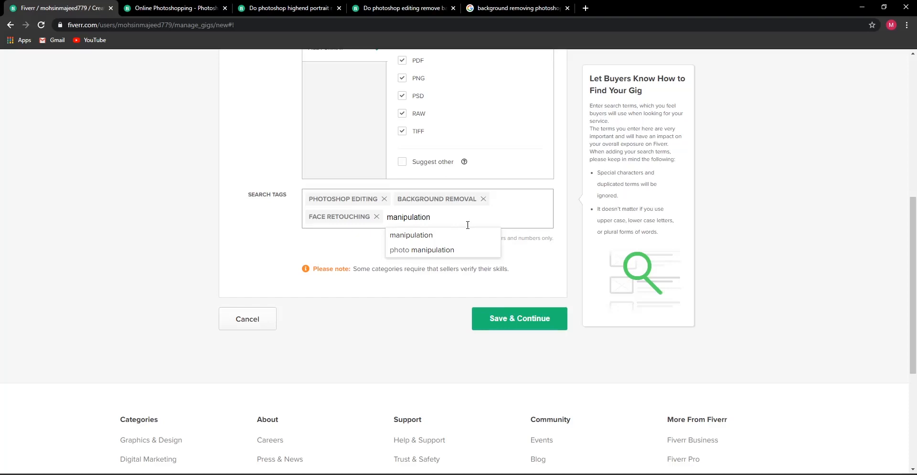
{"action": "left_click", "coordinate": [461, 250]}
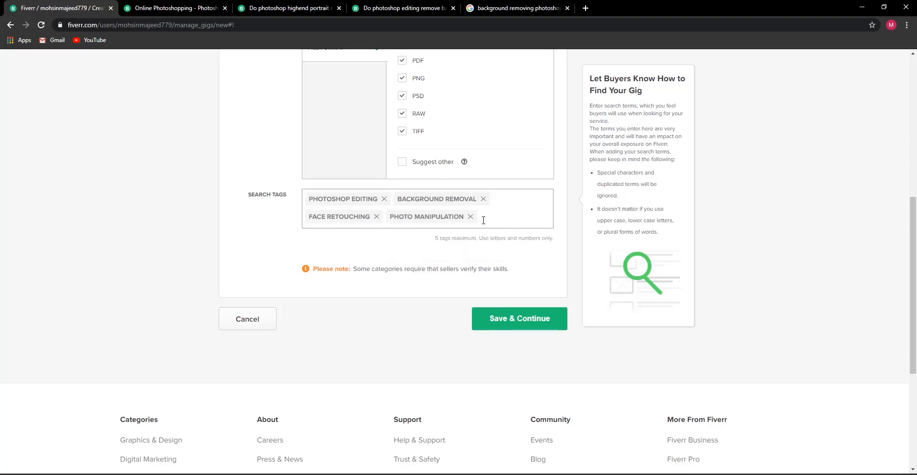
{"action": "type", "text": "resizing"}
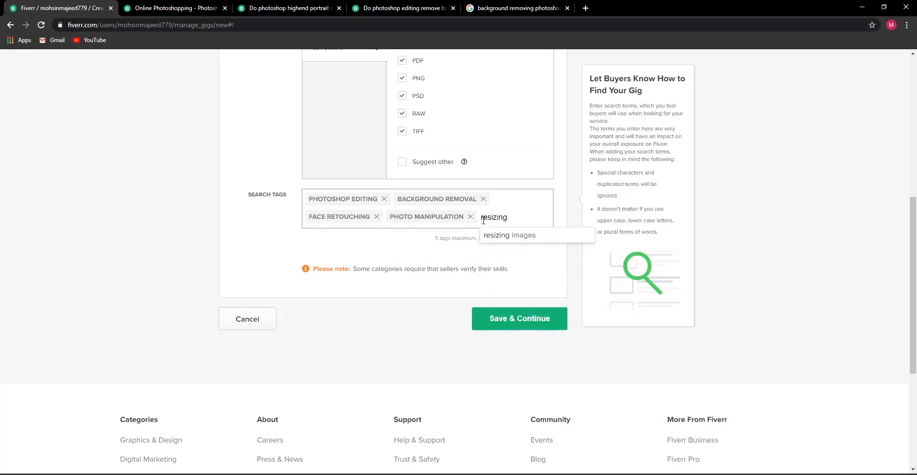
{"action": "left_click", "coordinate": [506, 235]}
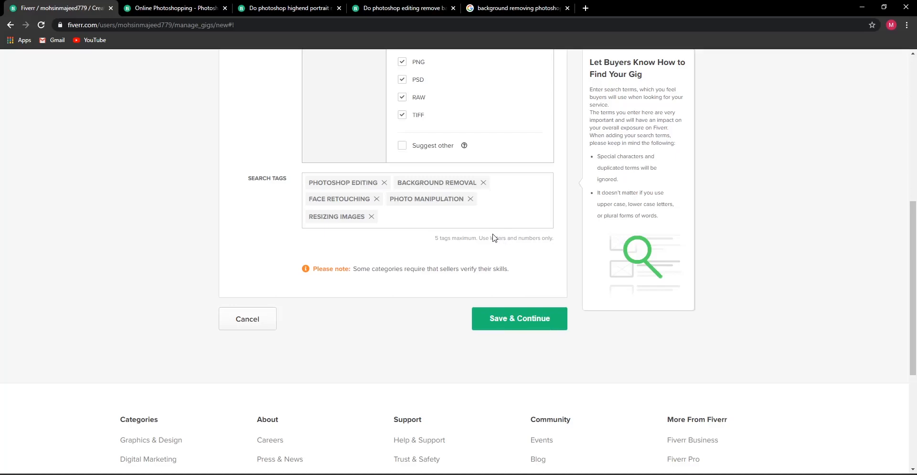
Review the gig overview form, then save it and continue to the pricing stage
{"action": "scroll", "coordinate": [479, 331], "scroll_direction": "up", "scroll_amount": 8}
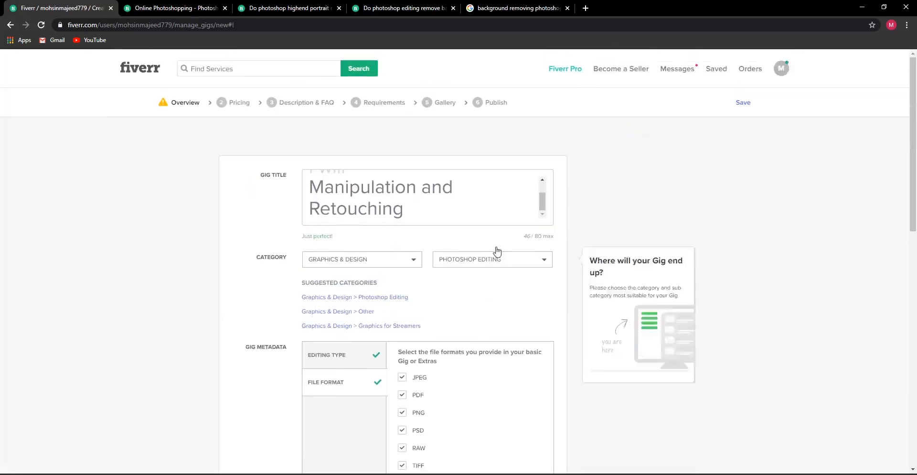
{"action": "scroll", "coordinate": [497, 267], "scroll_direction": "down", "scroll_amount": 12}
{"action": "left_click", "coordinate": [525, 112]}
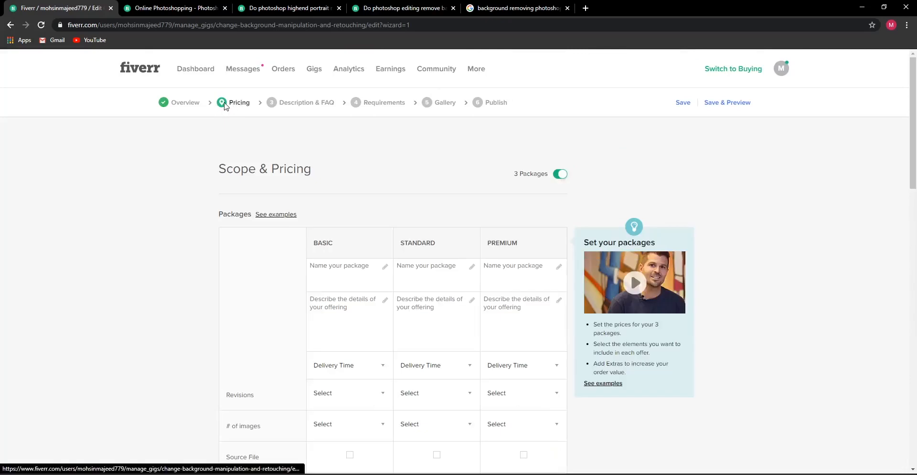
Examine the Scope & Pricing page, including the package table, price options and extra services
{"action": "scroll", "coordinate": [246, 123], "scroll_direction": "down", "scroll_amount": 1}
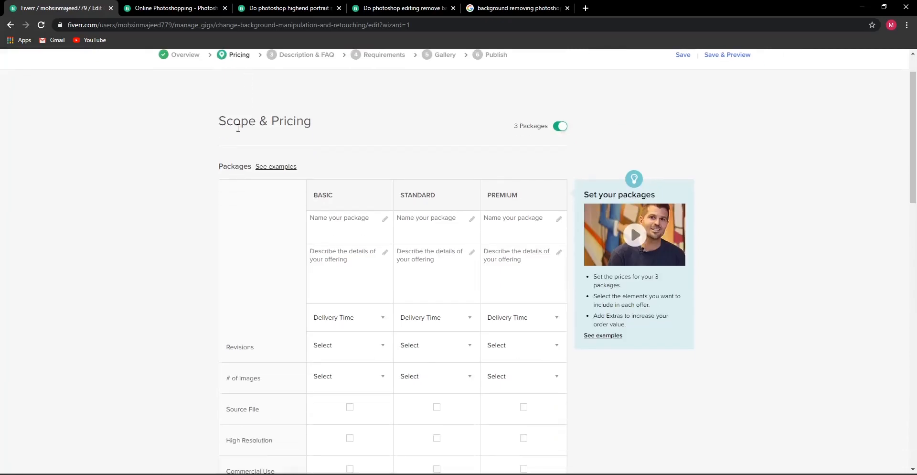
{"action": "left_click_drag", "start_coordinate": [219, 121], "coordinate": [329, 123]}
{"action": "left_click", "coordinate": [330, 124]}
{"action": "scroll", "coordinate": [512, 142], "scroll_direction": "down", "scroll_amount": 5}
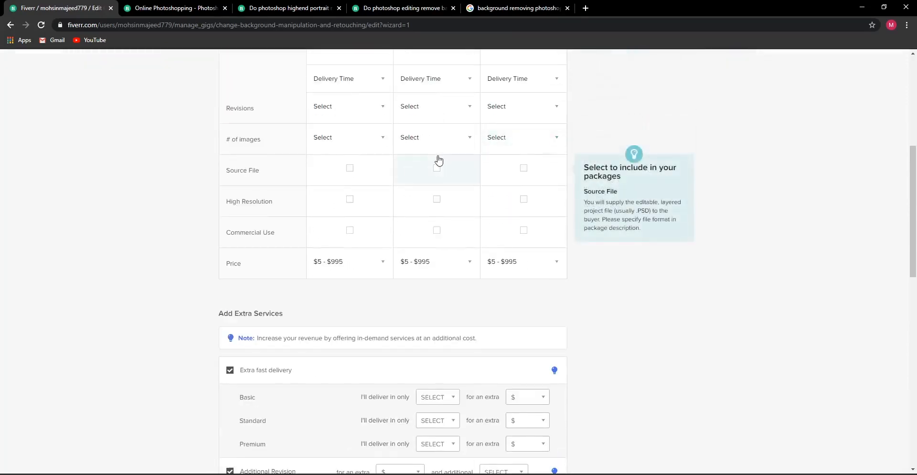
{"action": "scroll", "coordinate": [436, 158], "scroll_direction": "down", "scroll_amount": 3}
{"action": "scroll", "coordinate": [348, 182], "scroll_direction": "down", "scroll_amount": 7}
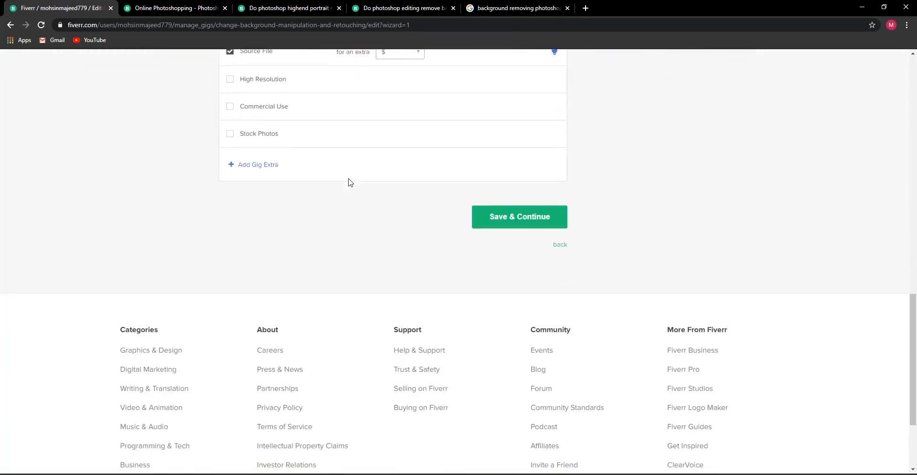
{"action": "scroll", "coordinate": [721, 239], "scroll_direction": "up", "scroll_amount": 9}
{"action": "scroll", "coordinate": [718, 249], "scroll_direction": "up", "scroll_amount": 6}
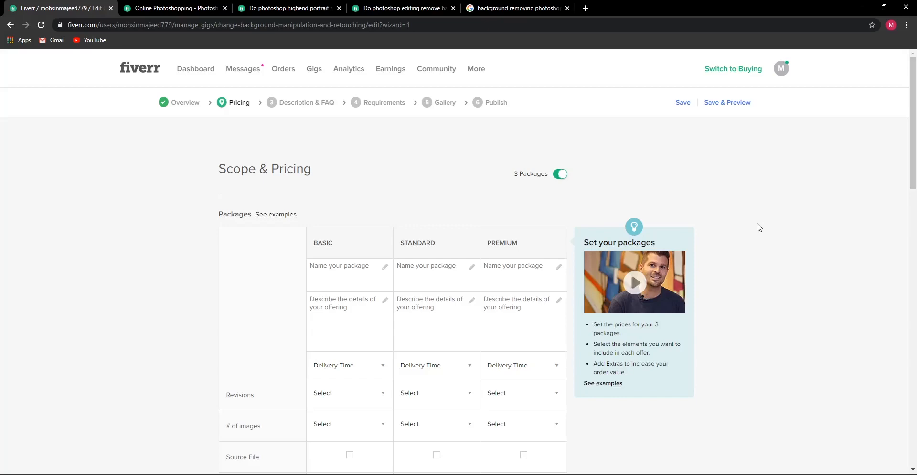
{"action": "scroll", "coordinate": [759, 228], "scroll_direction": "down", "scroll_amount": 7}
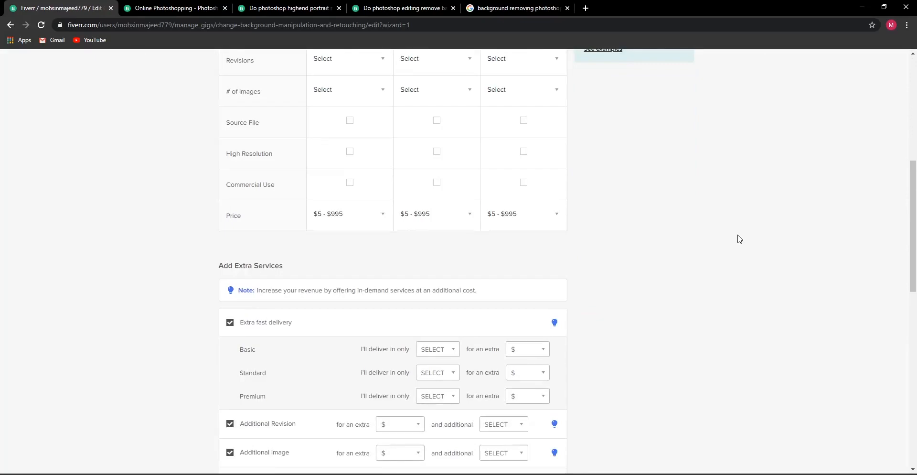
{"action": "scroll", "coordinate": [740, 239], "scroll_direction": "up", "scroll_amount": 6}
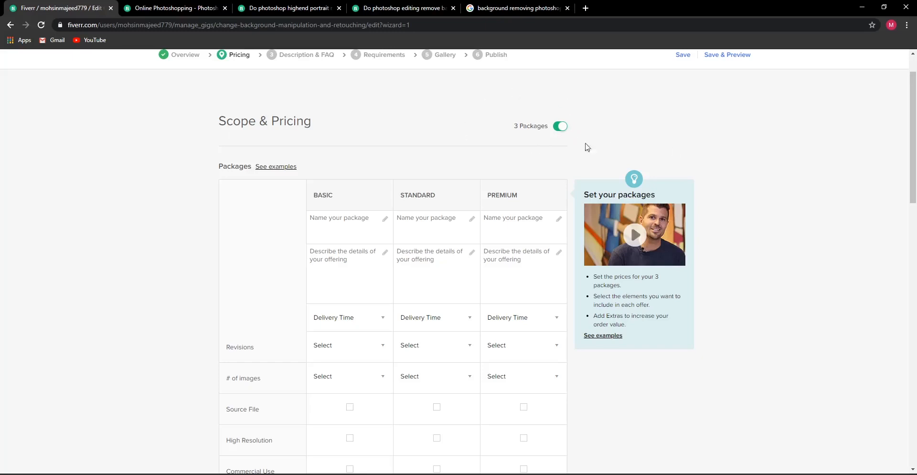
Turn off the three-package option to view the single-package layout, and turn it back on
{"action": "left_click", "coordinate": [561, 126]}
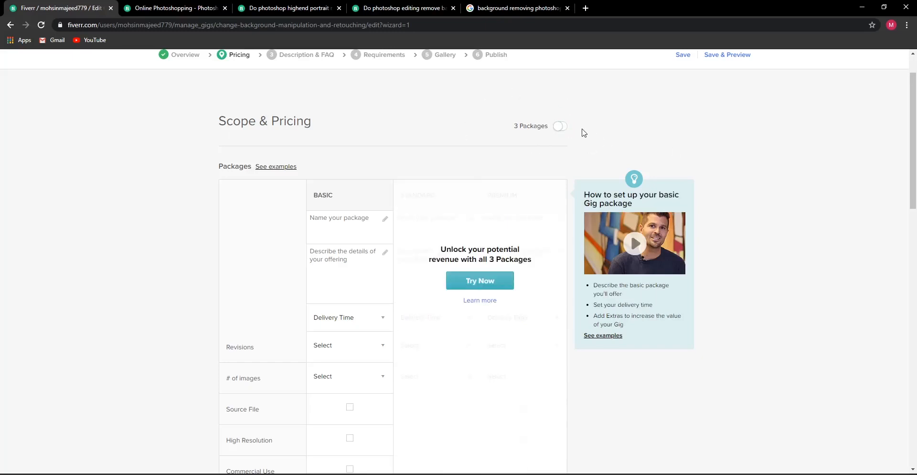
{"action": "scroll", "coordinate": [367, 203], "scroll_direction": "down", "scroll_amount": 1}
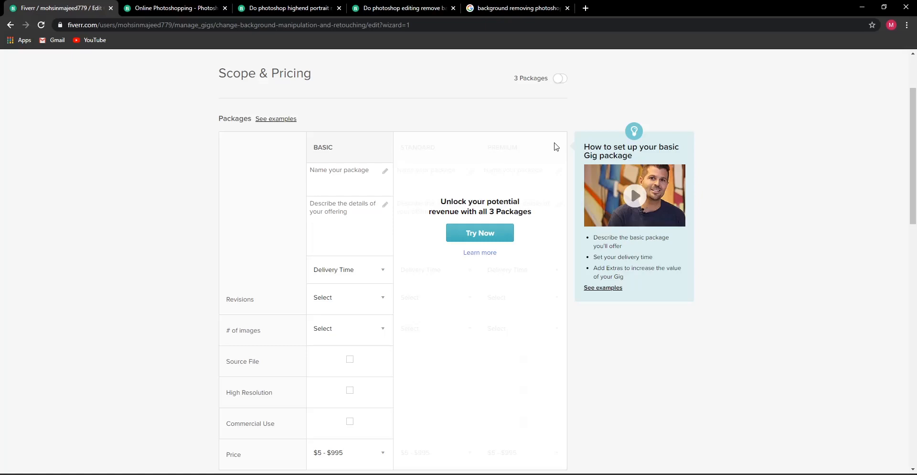
{"action": "left_click", "coordinate": [555, 82]}
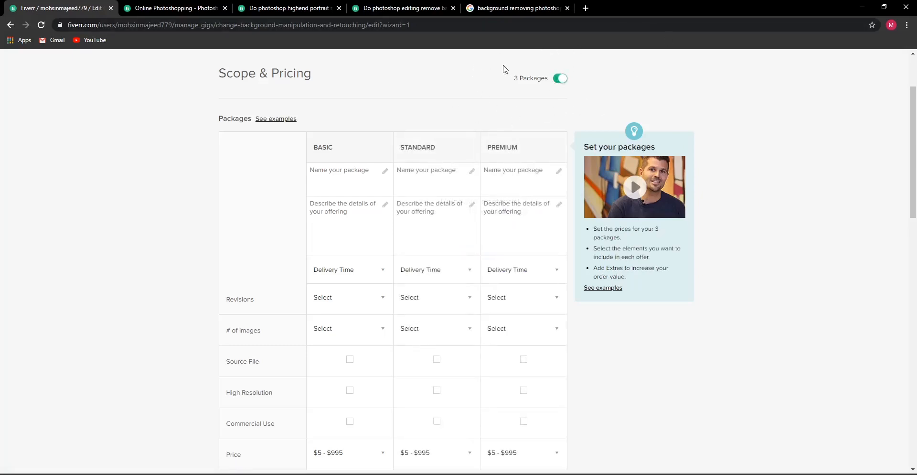
Name the three packages "Basic", "Standard" and "Premium" in their matching columns
{"action": "left_click", "coordinate": [363, 184]}
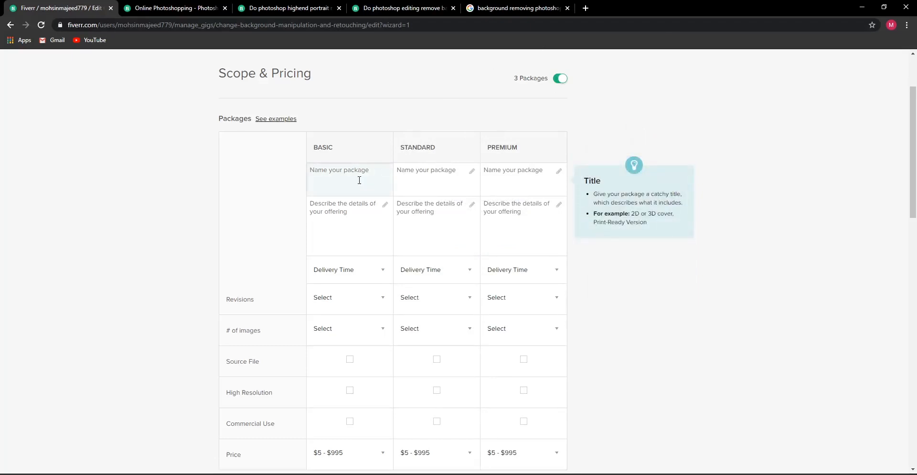
{"action": "type", "text": "B"}
{"action": "type", "text": "asiC"}
{"action": "type", "text": "c"}
{"action": "key", "text": "Tab"}
{"action": "type", "text": "Standard"}
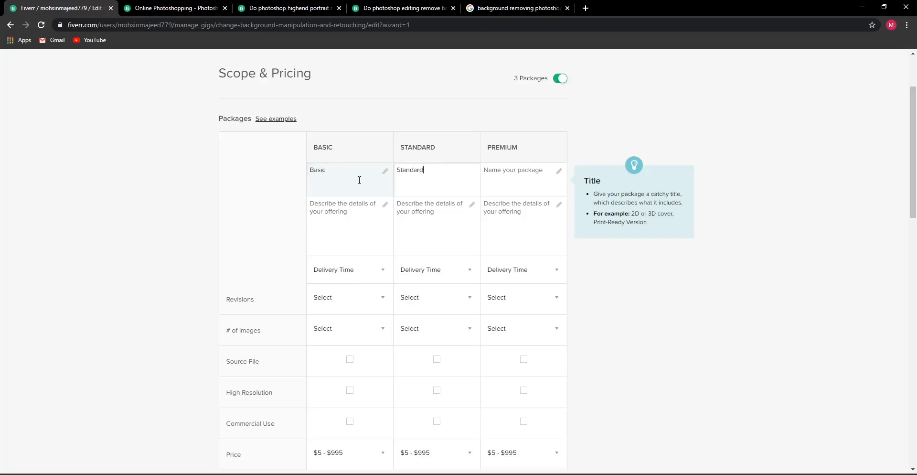
{"action": "key", "text": "Tab"}
{"action": "type", "text": "Premium"}
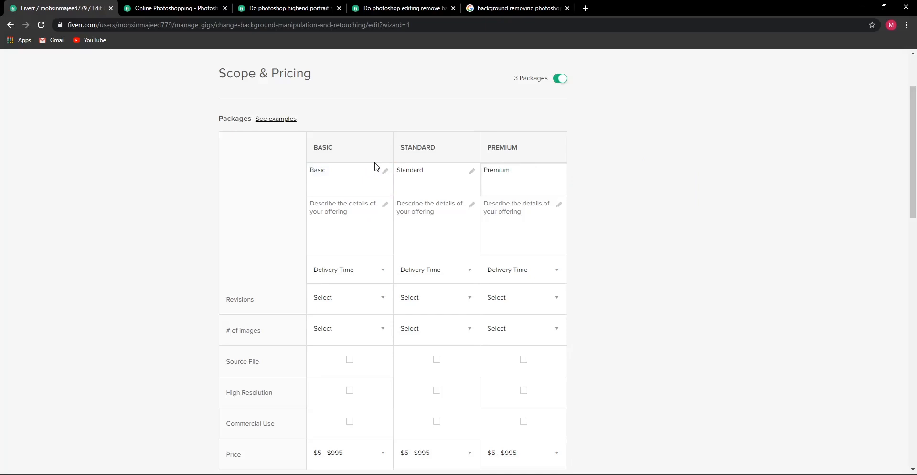
Describe the Basic package as "background Removing, Image Resizing, Background changing."
{"action": "left_click", "coordinate": [337, 216]}
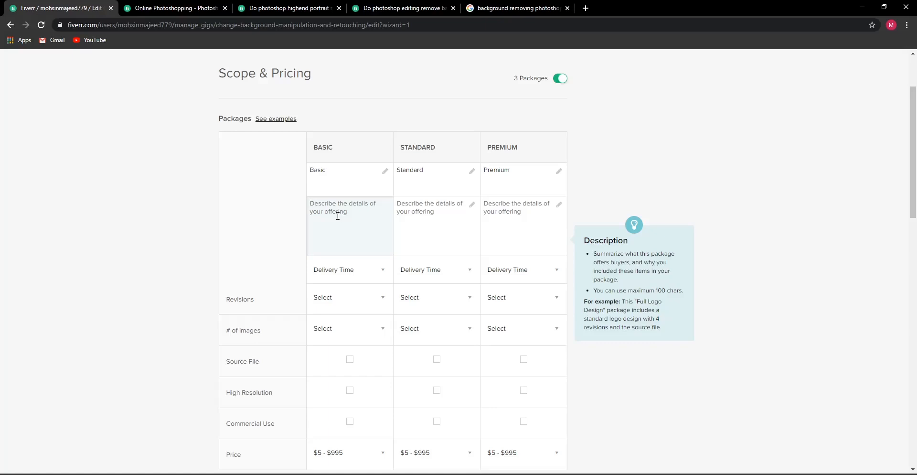
{"action": "type", "text": "background Remivinf"}
{"action": "key", "text": "BackSpace"}
{"action": "type", "text": "g,"}
{"action": "right_click", "coordinate": [365, 205]}
{"action": "left_click", "coordinate": [382, 211]}
{"action": "type", "text": ", Image Resizing"}
{"action": "type", "text": "Backgrou"}
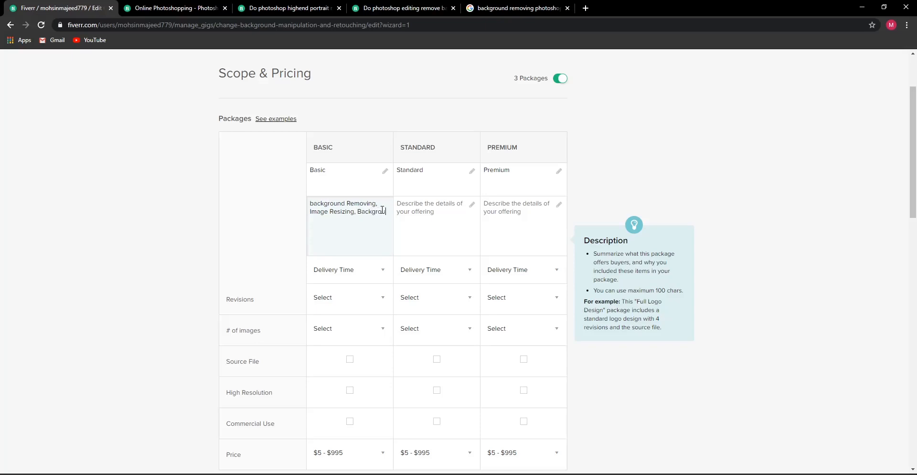
{"action": "type", "text": "nd changing."}
Describe the Standard package as "Photo Retouching, Background Removing, Color Grading"
{"action": "left_click", "coordinate": [434, 208]}
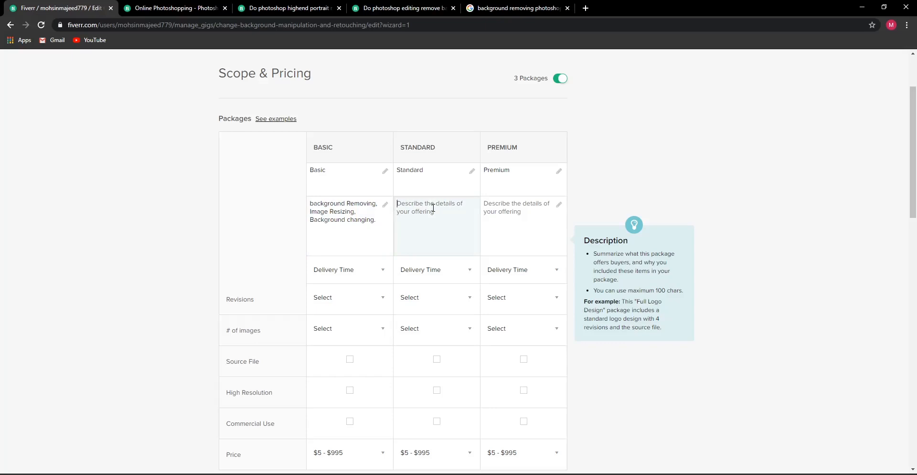
{"action": "type", "text": "Photo Retouching"}
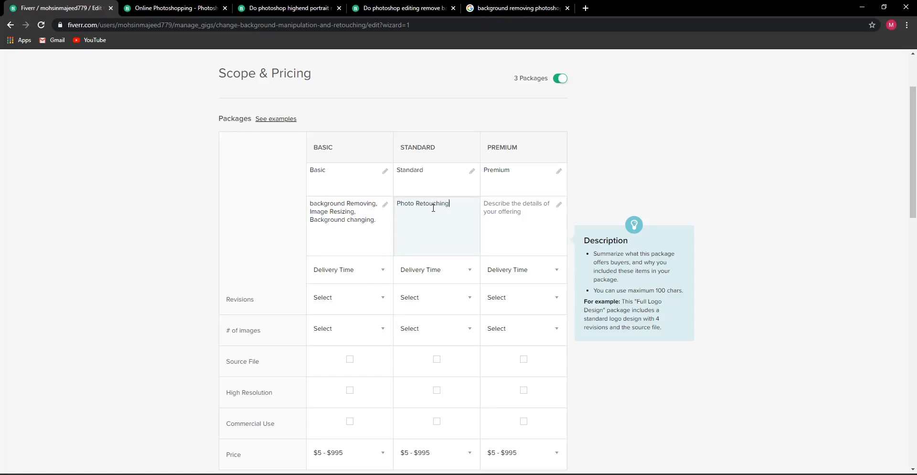
{"action": "type", "text": ", Background Removing, Color Grading"}
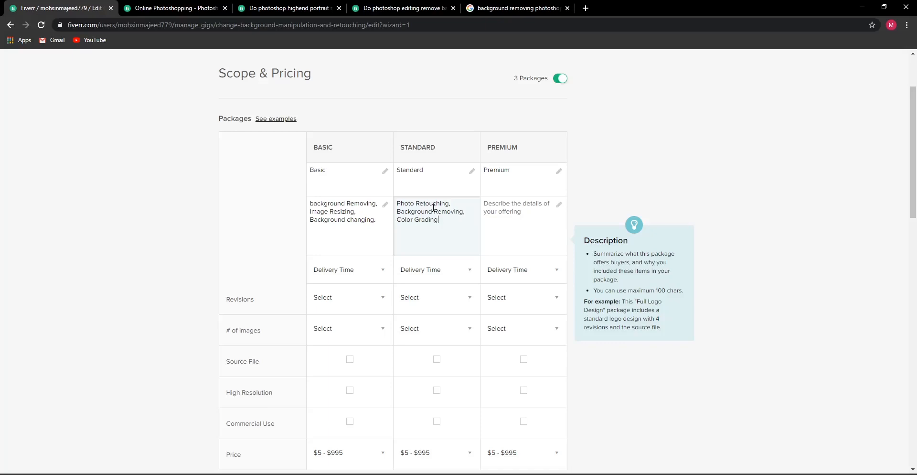
{"action": "left_click", "coordinate": [518, 210]}
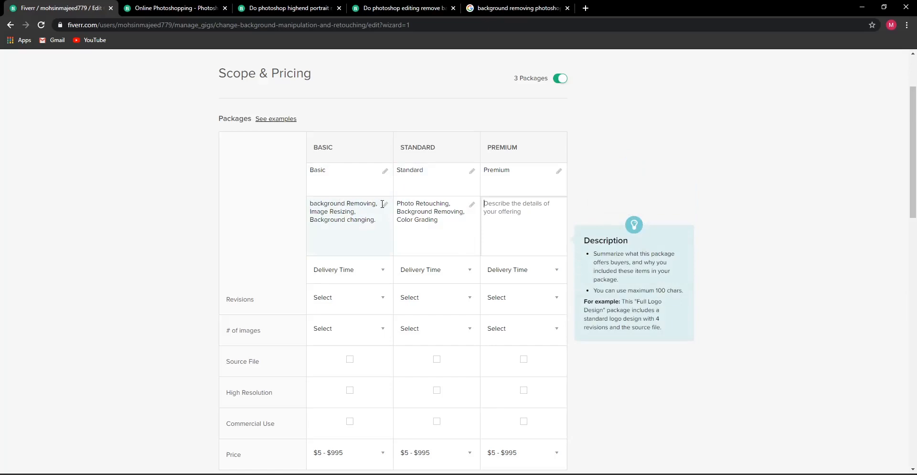
{"action": "scroll", "coordinate": [387, 228], "scroll_direction": "down", "scroll_amount": 4}
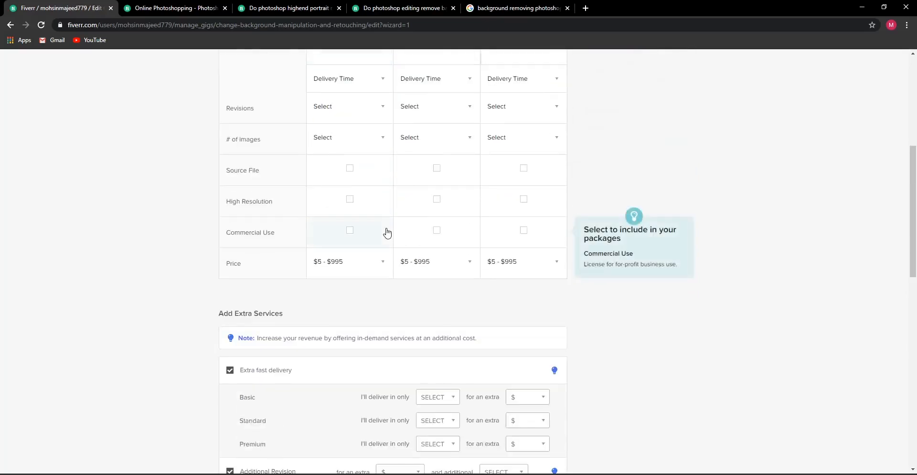
{"action": "scroll", "coordinate": [287, 234], "scroll_direction": "up", "scroll_amount": 2}
{"action": "left_click", "coordinate": [345, 247]}
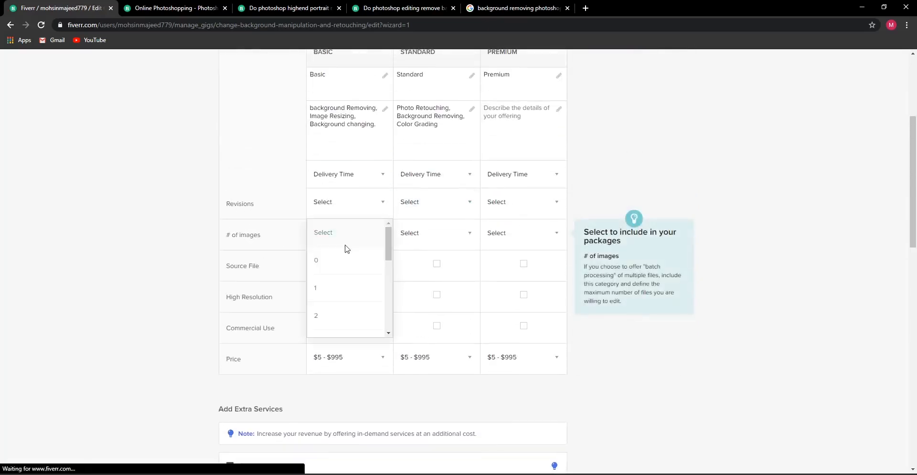
{"action": "left_click", "coordinate": [377, 237]}
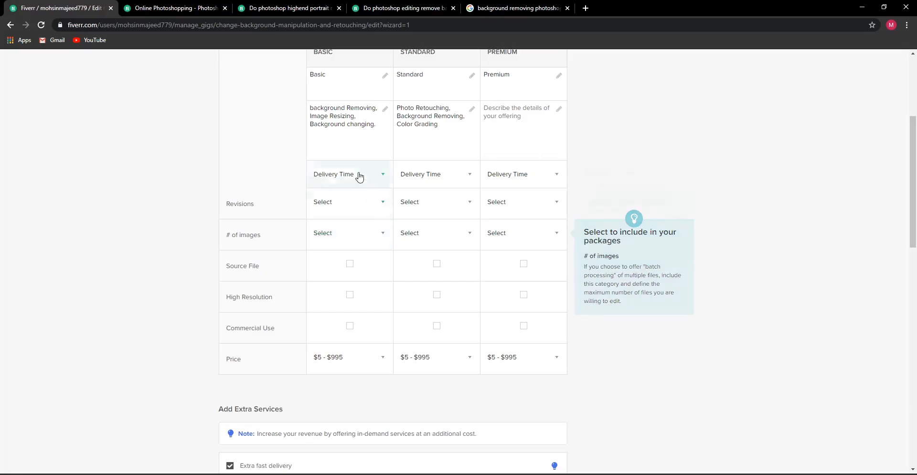
{"action": "scroll", "coordinate": [371, 215], "scroll_direction": "up", "scroll_amount": 3}
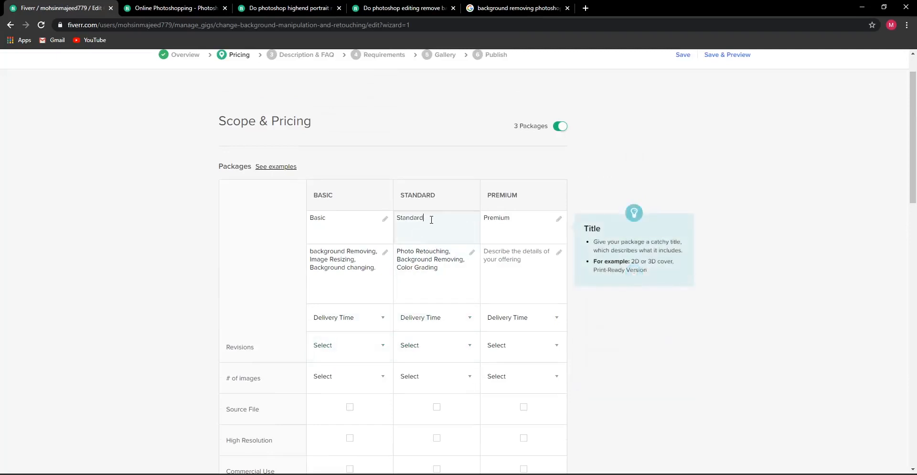
Describe the Premium package as "Photo Manipulation, Color Grading, Retouching"
{"action": "left_click", "coordinate": [442, 270]}
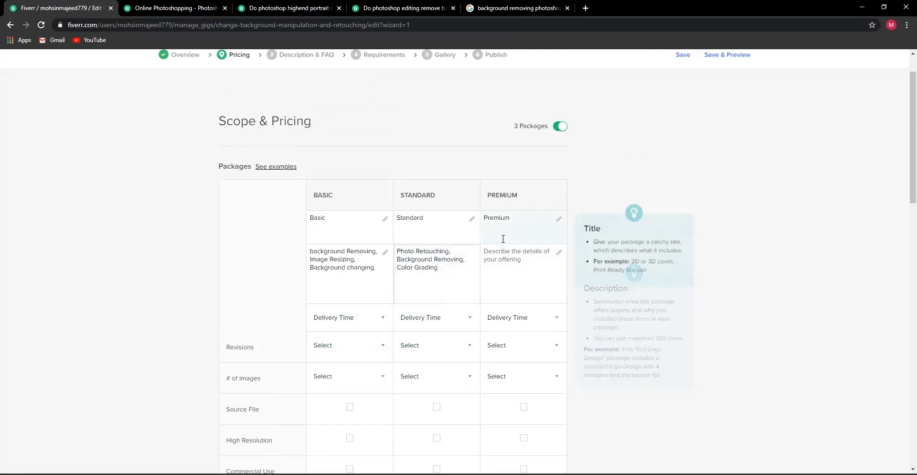
{"action": "left_click", "coordinate": [511, 261]}
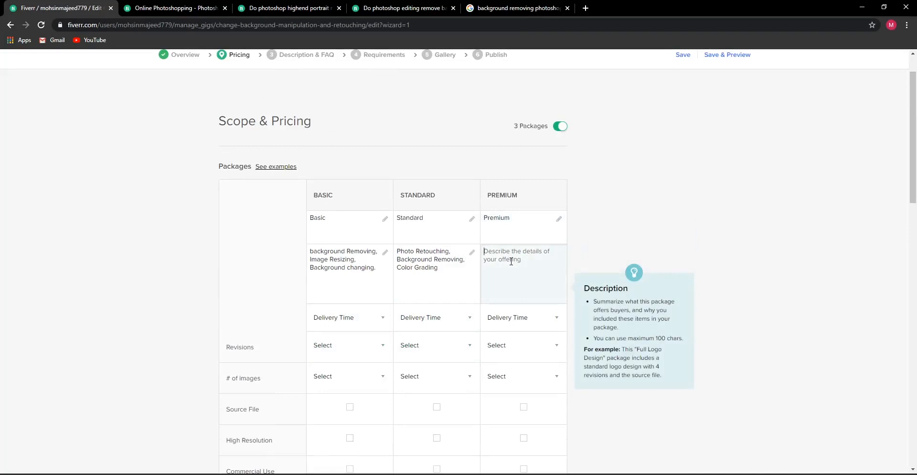
{"action": "type", "text": "Photo Manipulation, Color Grading, Retouching"}
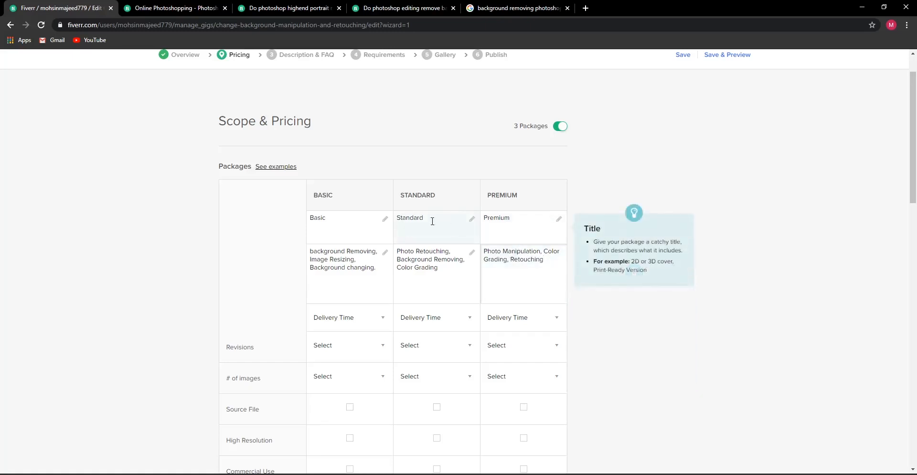
Set the delivery times to 1 day for Basic, 2 days for Standard and 4 days for Premium
{"action": "scroll", "coordinate": [422, 223], "scroll_direction": "down", "scroll_amount": 1}
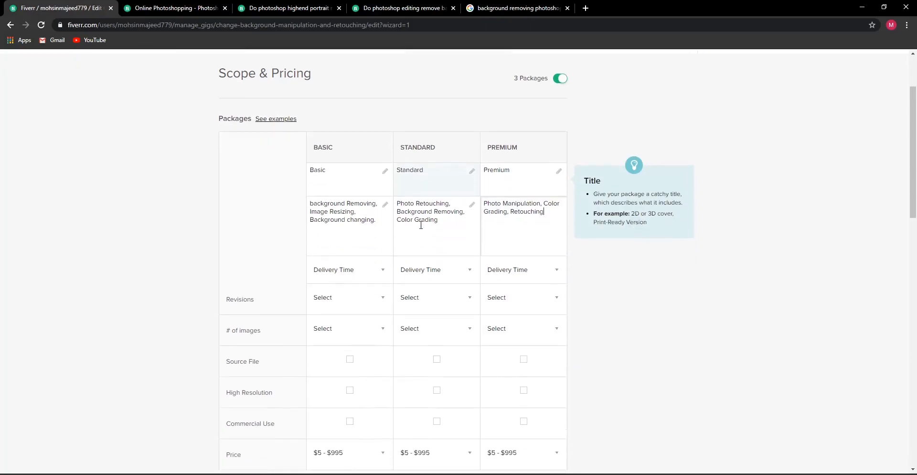
{"action": "left_click", "coordinate": [371, 270]}
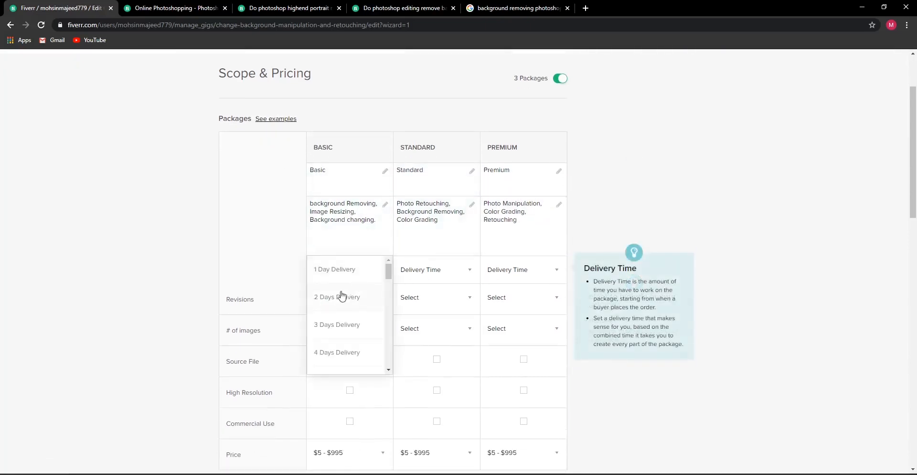
{"action": "left_click", "coordinate": [334, 271]}
{"action": "left_click", "coordinate": [430, 270]}
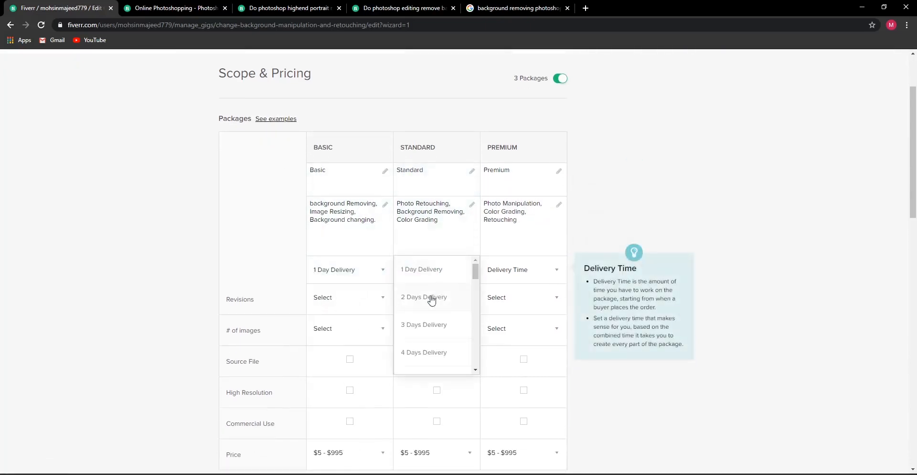
{"action": "left_click", "coordinate": [430, 298]}
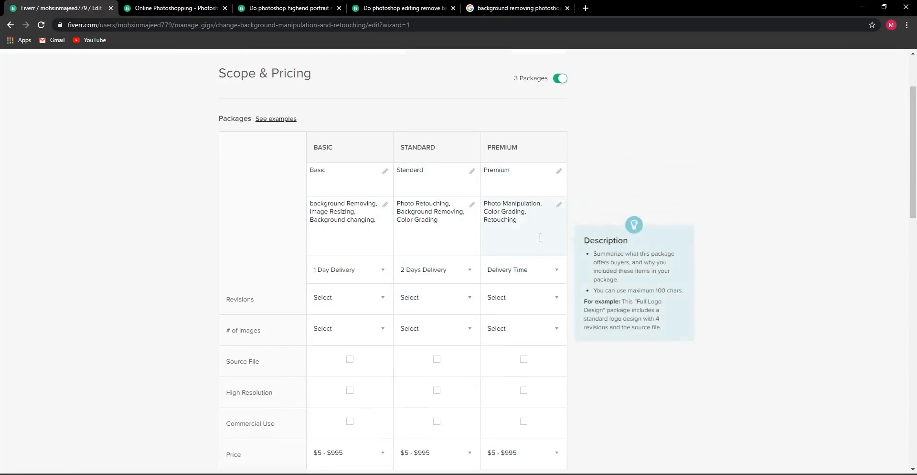
{"action": "left_click", "coordinate": [520, 269]}
{"action": "scroll", "coordinate": [506, 325], "scroll_direction": "down", "scroll_amount": 1}
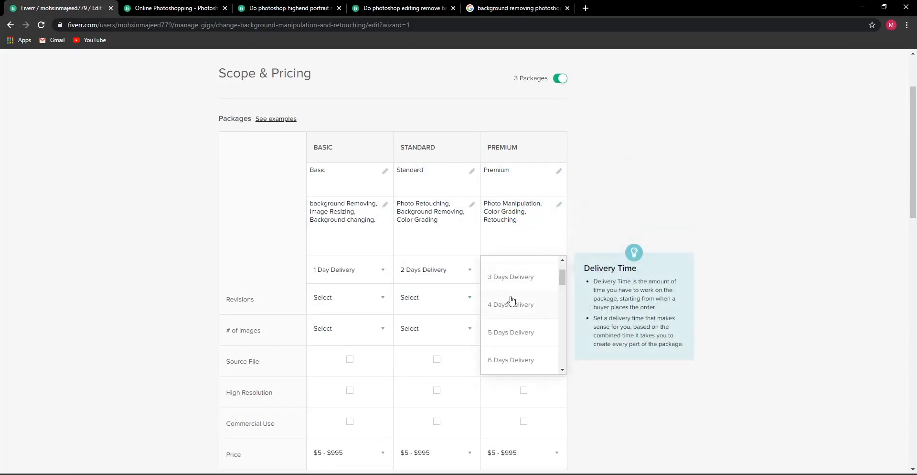
{"action": "left_click", "coordinate": [510, 304]}
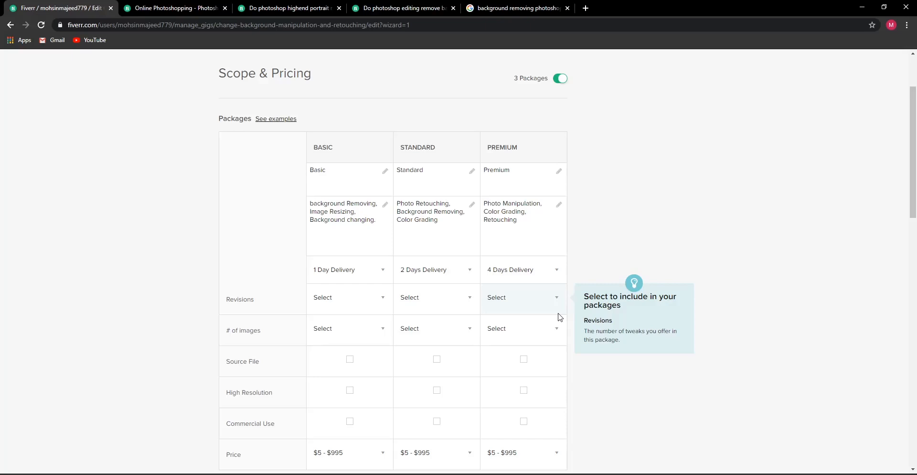
Set the Basic package's revisions to Unlimited
{"action": "left_click", "coordinate": [334, 297]}
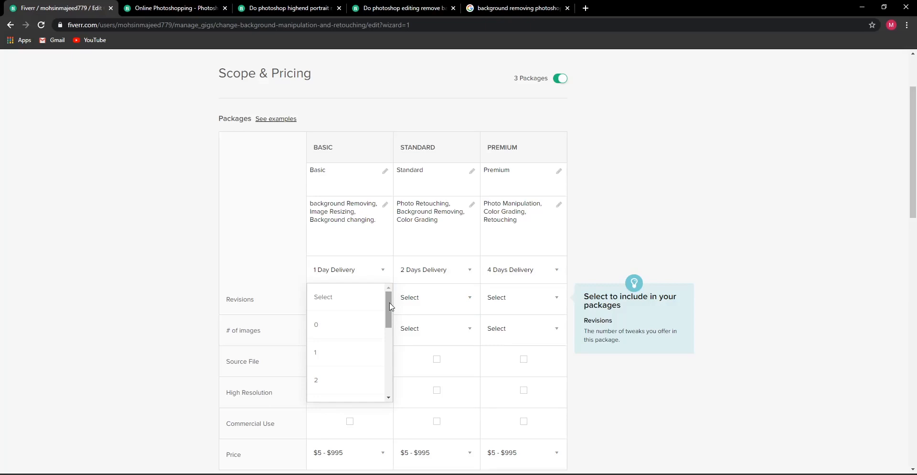
{"action": "scroll", "coordinate": [356, 313], "scroll_direction": "down", "scroll_amount": 3}
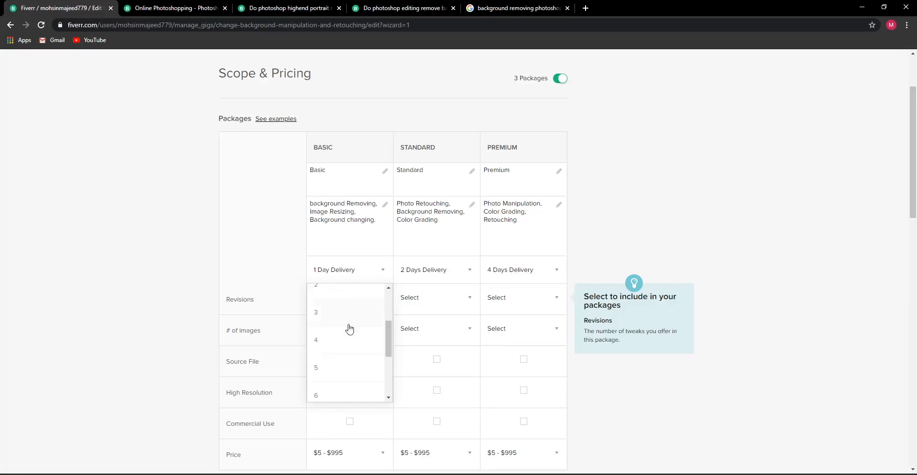
{"action": "scroll", "coordinate": [330, 363], "scroll_direction": "down", "scroll_amount": 2}
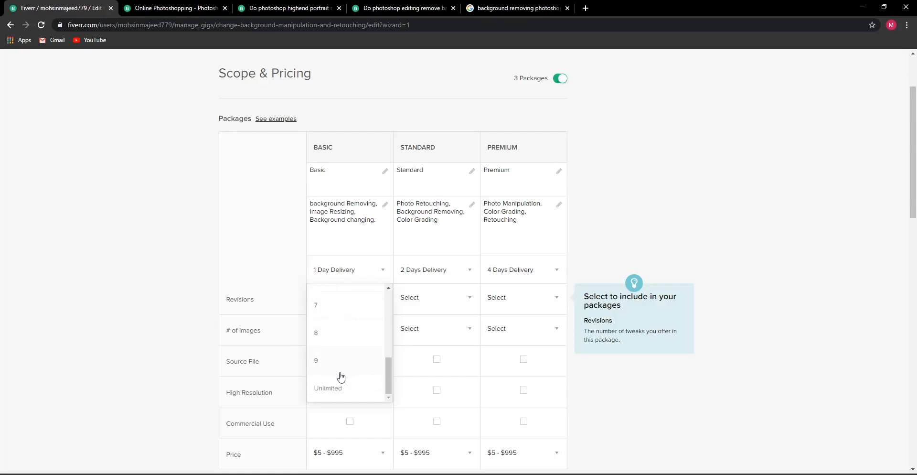
{"action": "left_click", "coordinate": [319, 361]}
{"action": "left_click", "coordinate": [365, 298]}
{"action": "scroll", "coordinate": [348, 365], "scroll_direction": "down", "scroll_amount": 8}
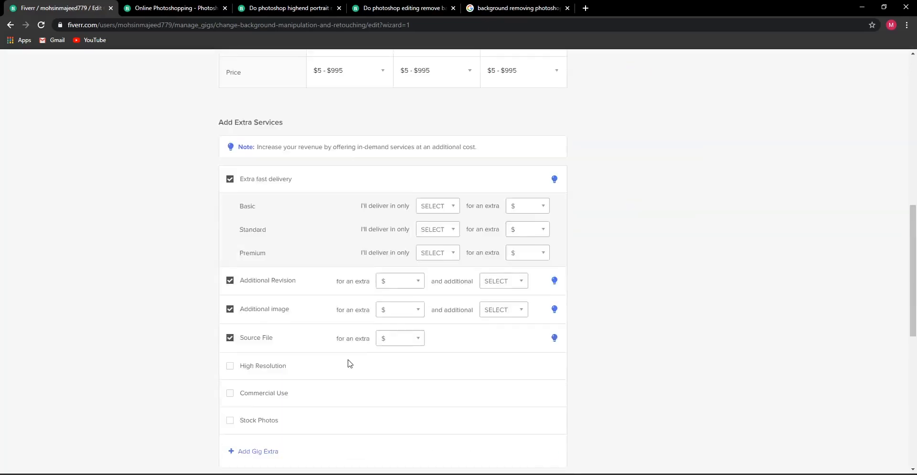
{"action": "scroll", "coordinate": [344, 215], "scroll_direction": "up", "scroll_amount": 4}
{"action": "left_click", "coordinate": [335, 200]}
{"action": "scroll", "coordinate": [374, 328], "scroll_direction": "up", "scroll_amount": 3}
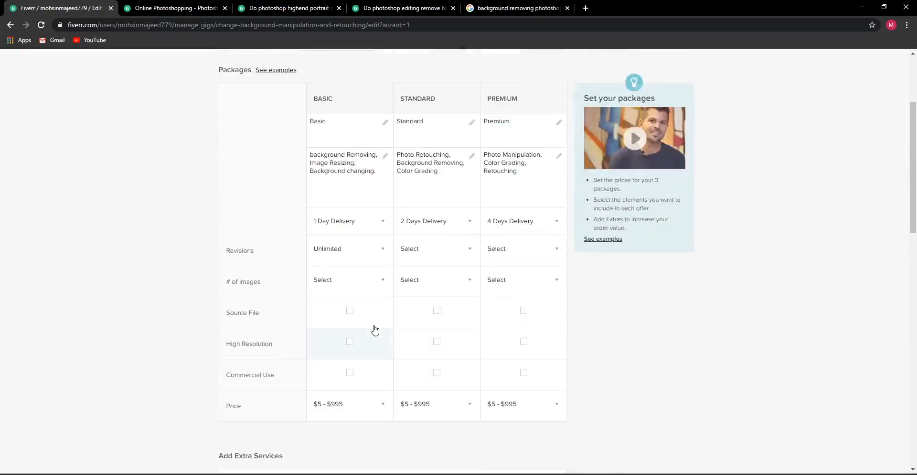
{"action": "scroll", "coordinate": [405, 325], "scroll_direction": "up", "scroll_amount": 1}
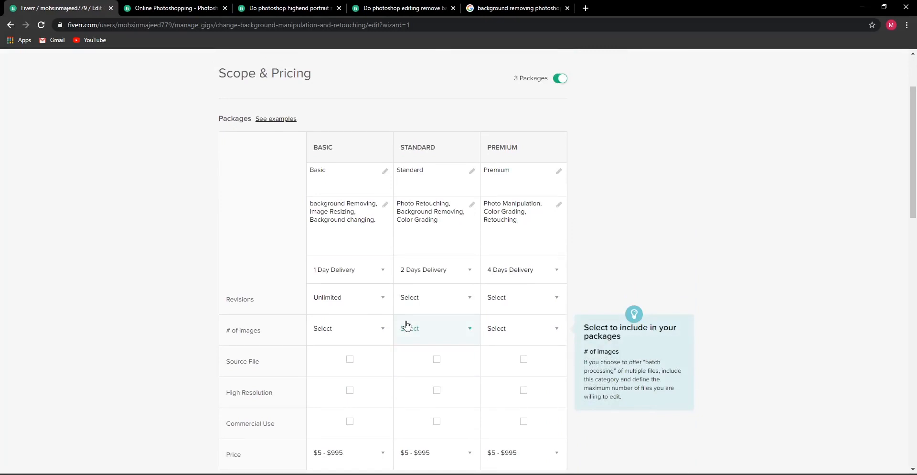
Set the Standard package's revisions to Unlimited
{"action": "left_click", "coordinate": [428, 300]}
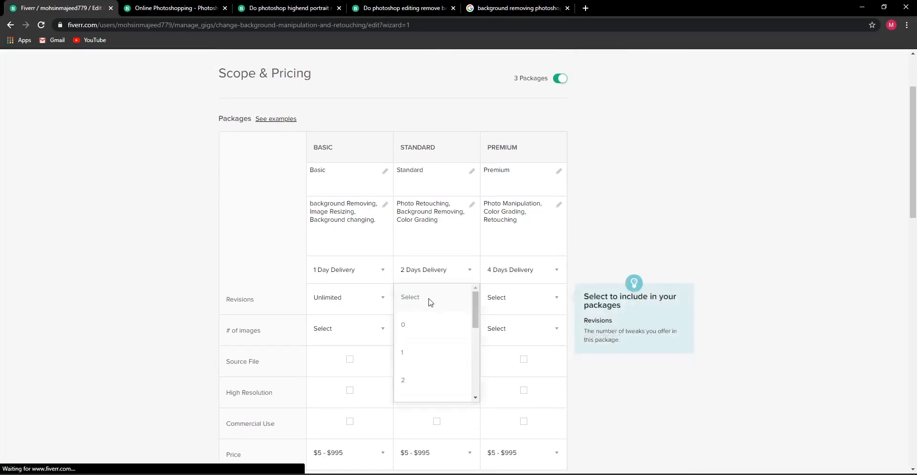
{"action": "scroll", "coordinate": [444, 292], "scroll_direction": "down", "scroll_amount": 3}
{"action": "scroll", "coordinate": [447, 297], "scroll_direction": "down", "scroll_amount": 1}
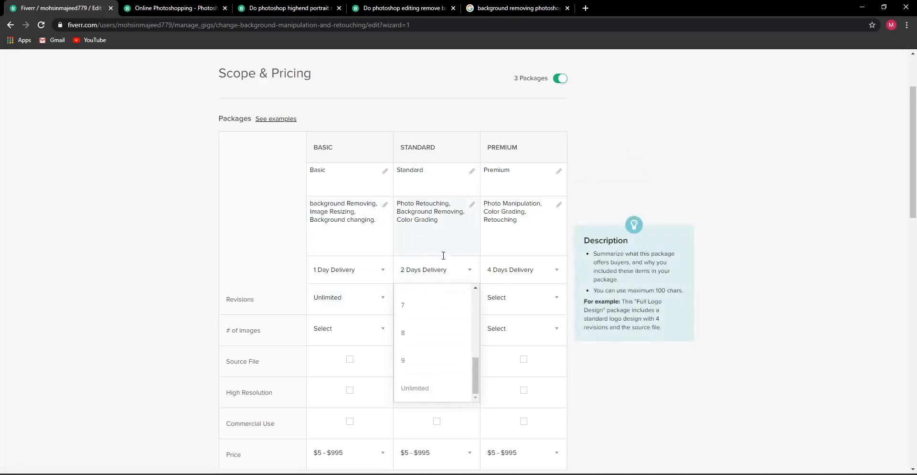
{"action": "scroll", "coordinate": [434, 368], "scroll_direction": "down", "scroll_amount": 1}
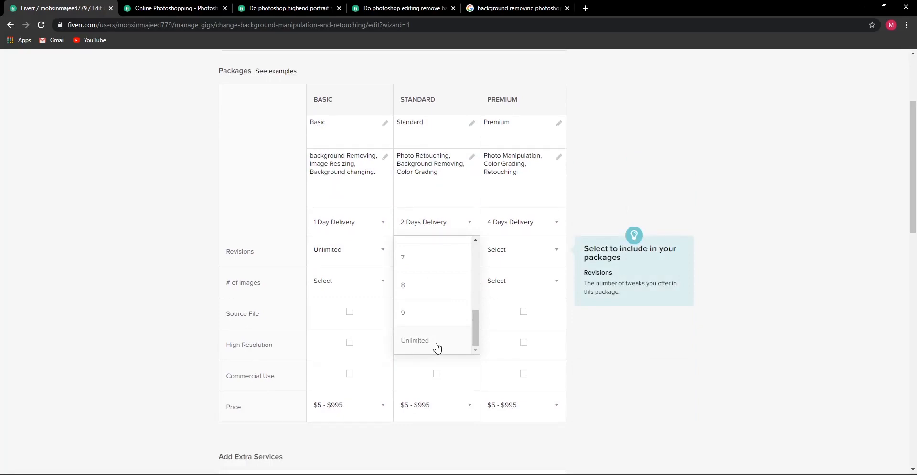
{"action": "scroll", "coordinate": [433, 300], "scroll_direction": "up", "scroll_amount": 3}
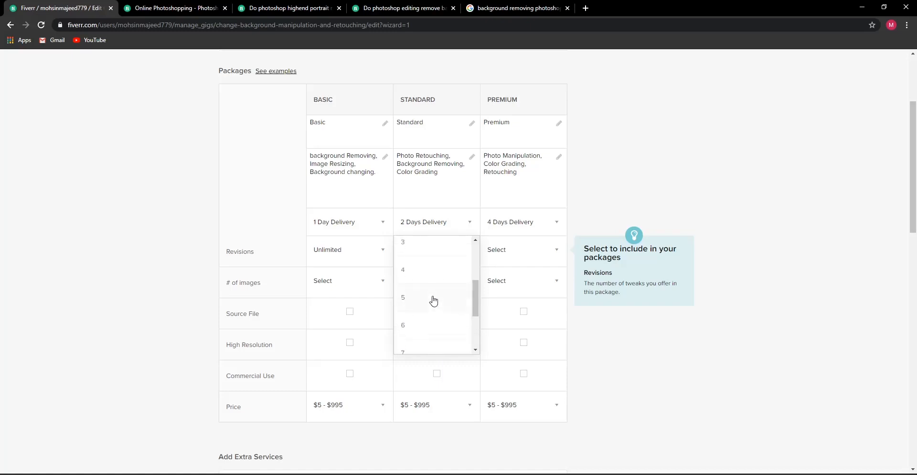
{"action": "scroll", "coordinate": [434, 300], "scroll_direction": "down", "scroll_amount": 3}
{"action": "left_click", "coordinate": [425, 341]}
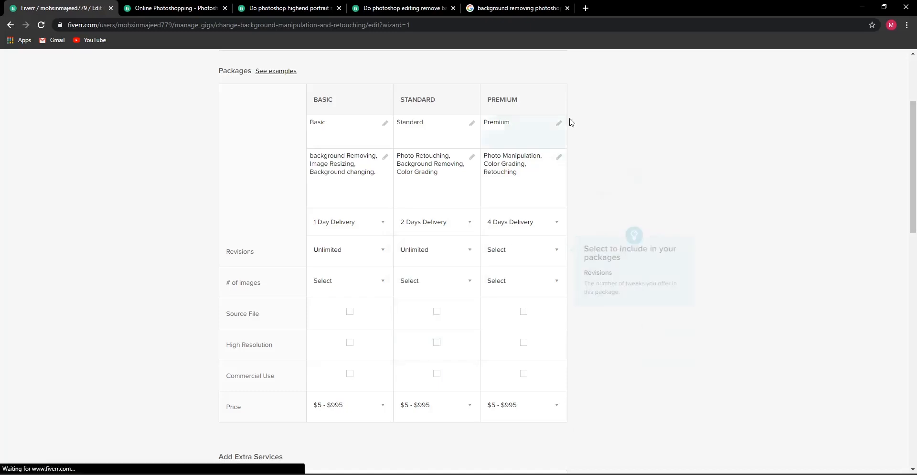
Set the Premium package's number of revisions to 5
{"action": "left_click", "coordinate": [505, 267]}
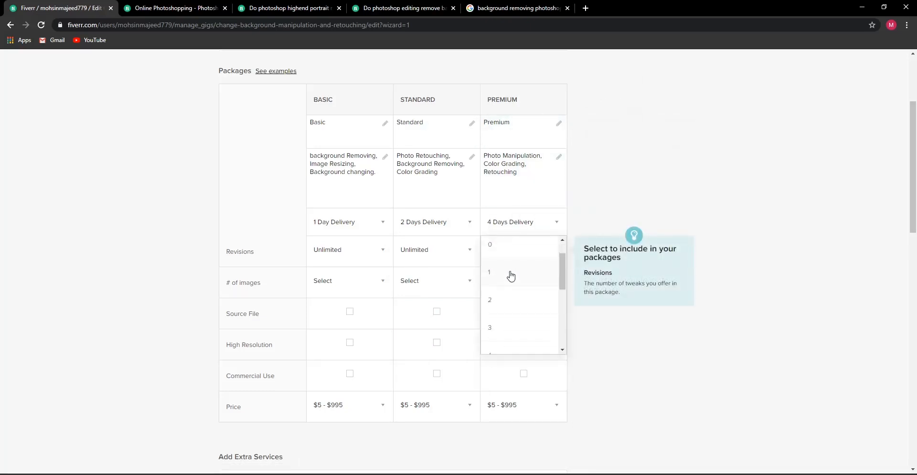
{"action": "scroll", "coordinate": [507, 275], "scroll_direction": "down", "scroll_amount": 3}
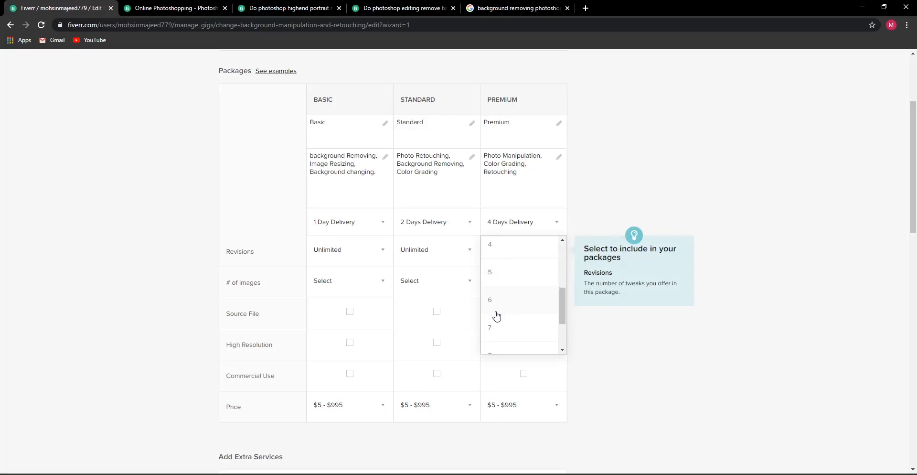
{"action": "left_click", "coordinate": [501, 275]}
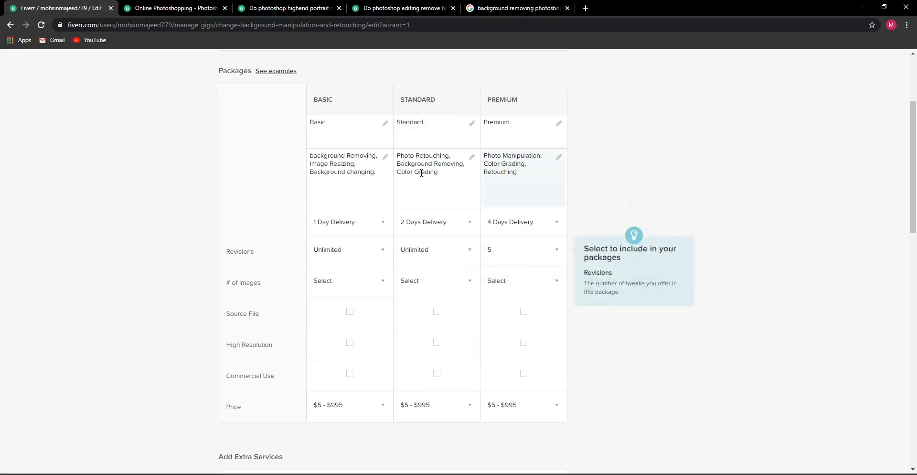
Change the Basic package's number of revisions to 3
{"action": "left_click", "coordinate": [350, 252]}
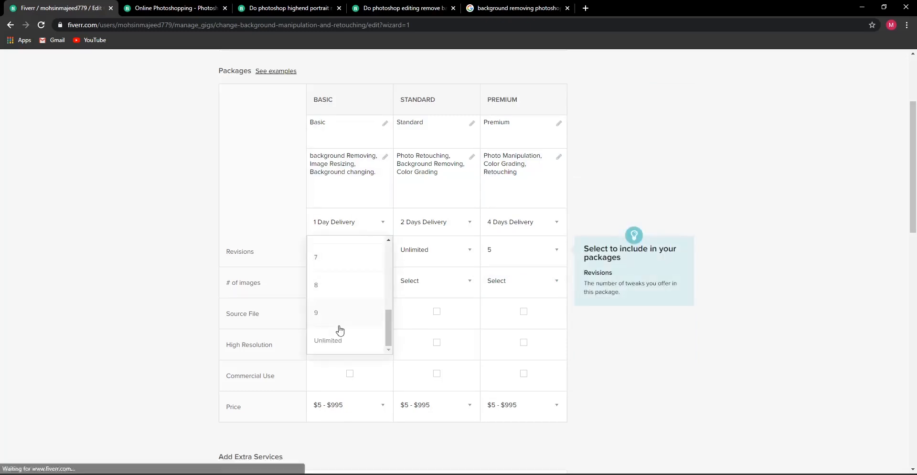
{"action": "scroll", "coordinate": [342, 311], "scroll_direction": "down", "scroll_amount": 2}
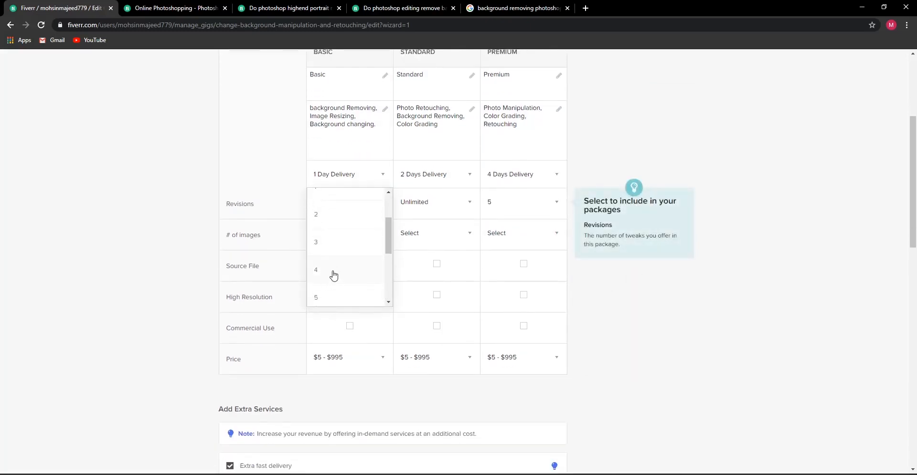
{"action": "left_click", "coordinate": [325, 239]}
{"action": "scroll", "coordinate": [510, 198], "scroll_direction": "up", "scroll_amount": 1}
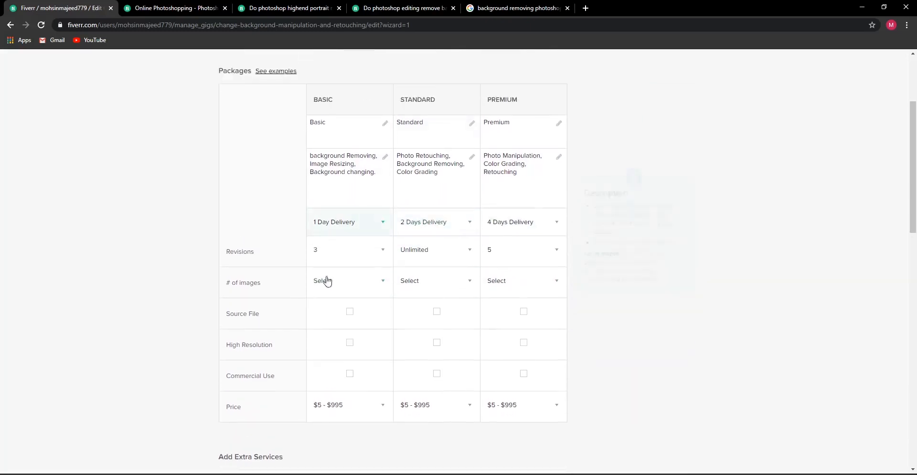